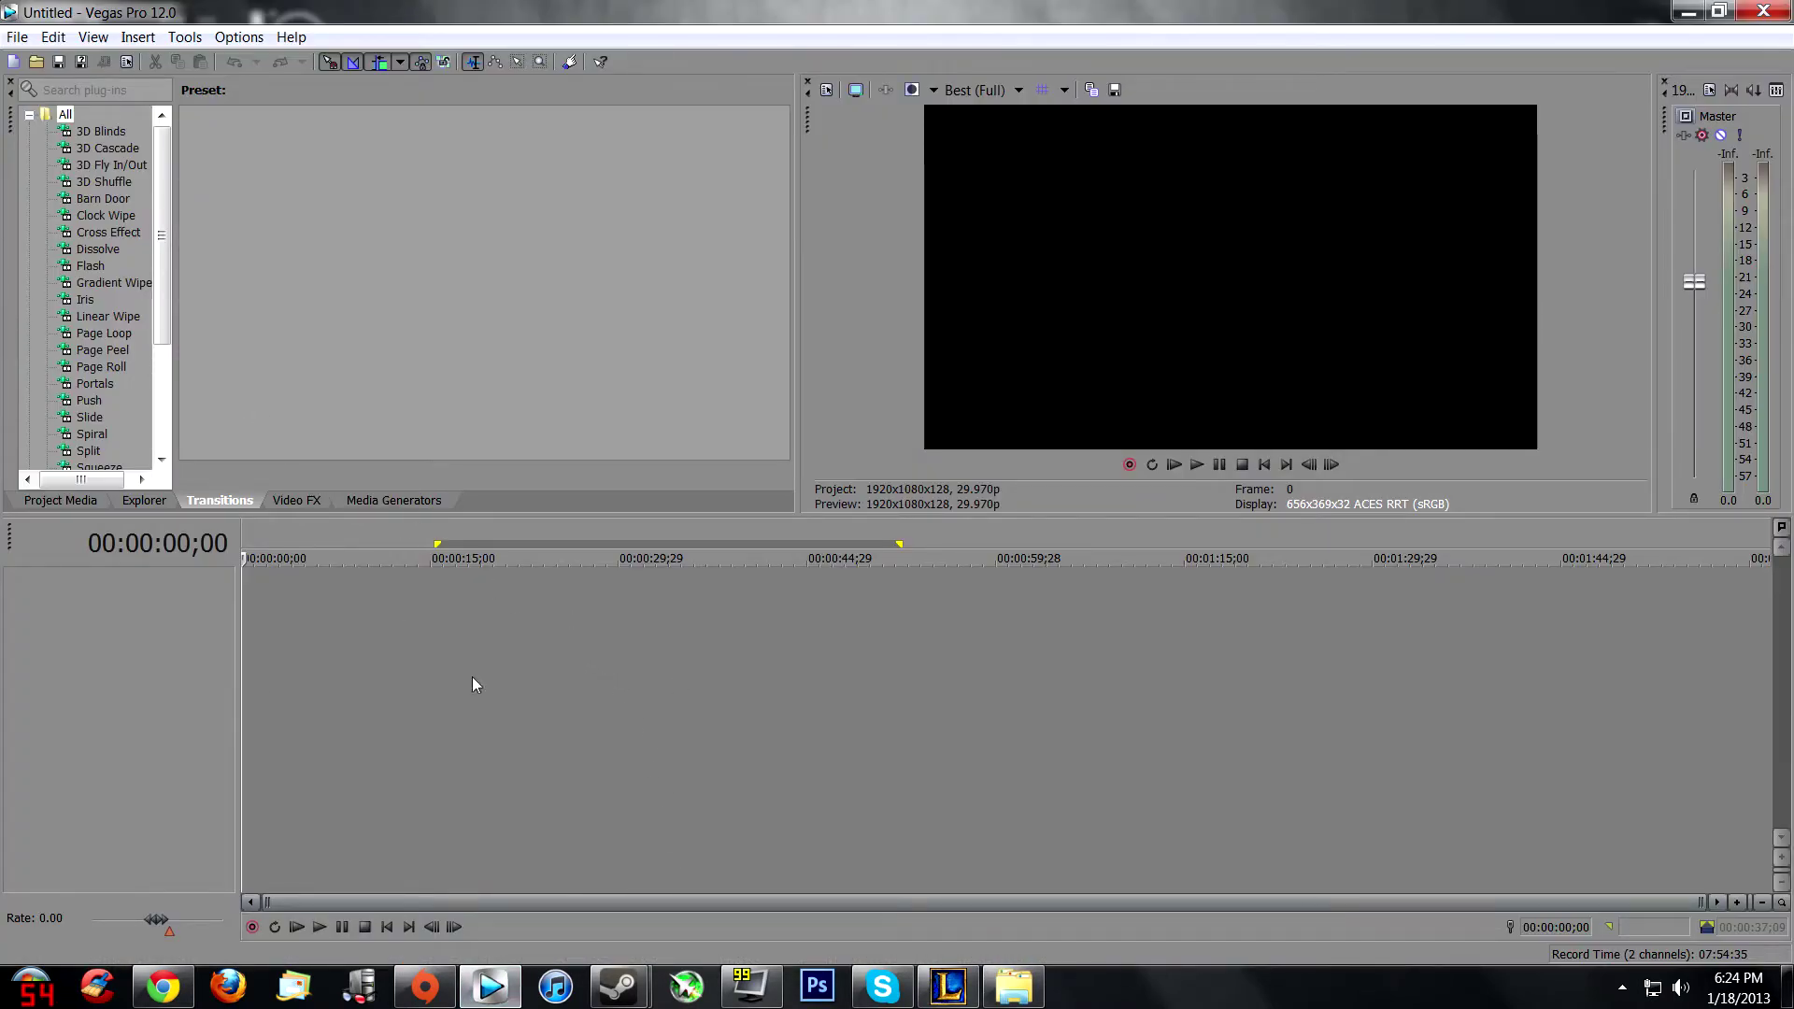
Open the project's video properties and set the pixel format to 32-bit floating point (full range).
click(17, 37)
click(106, 452)
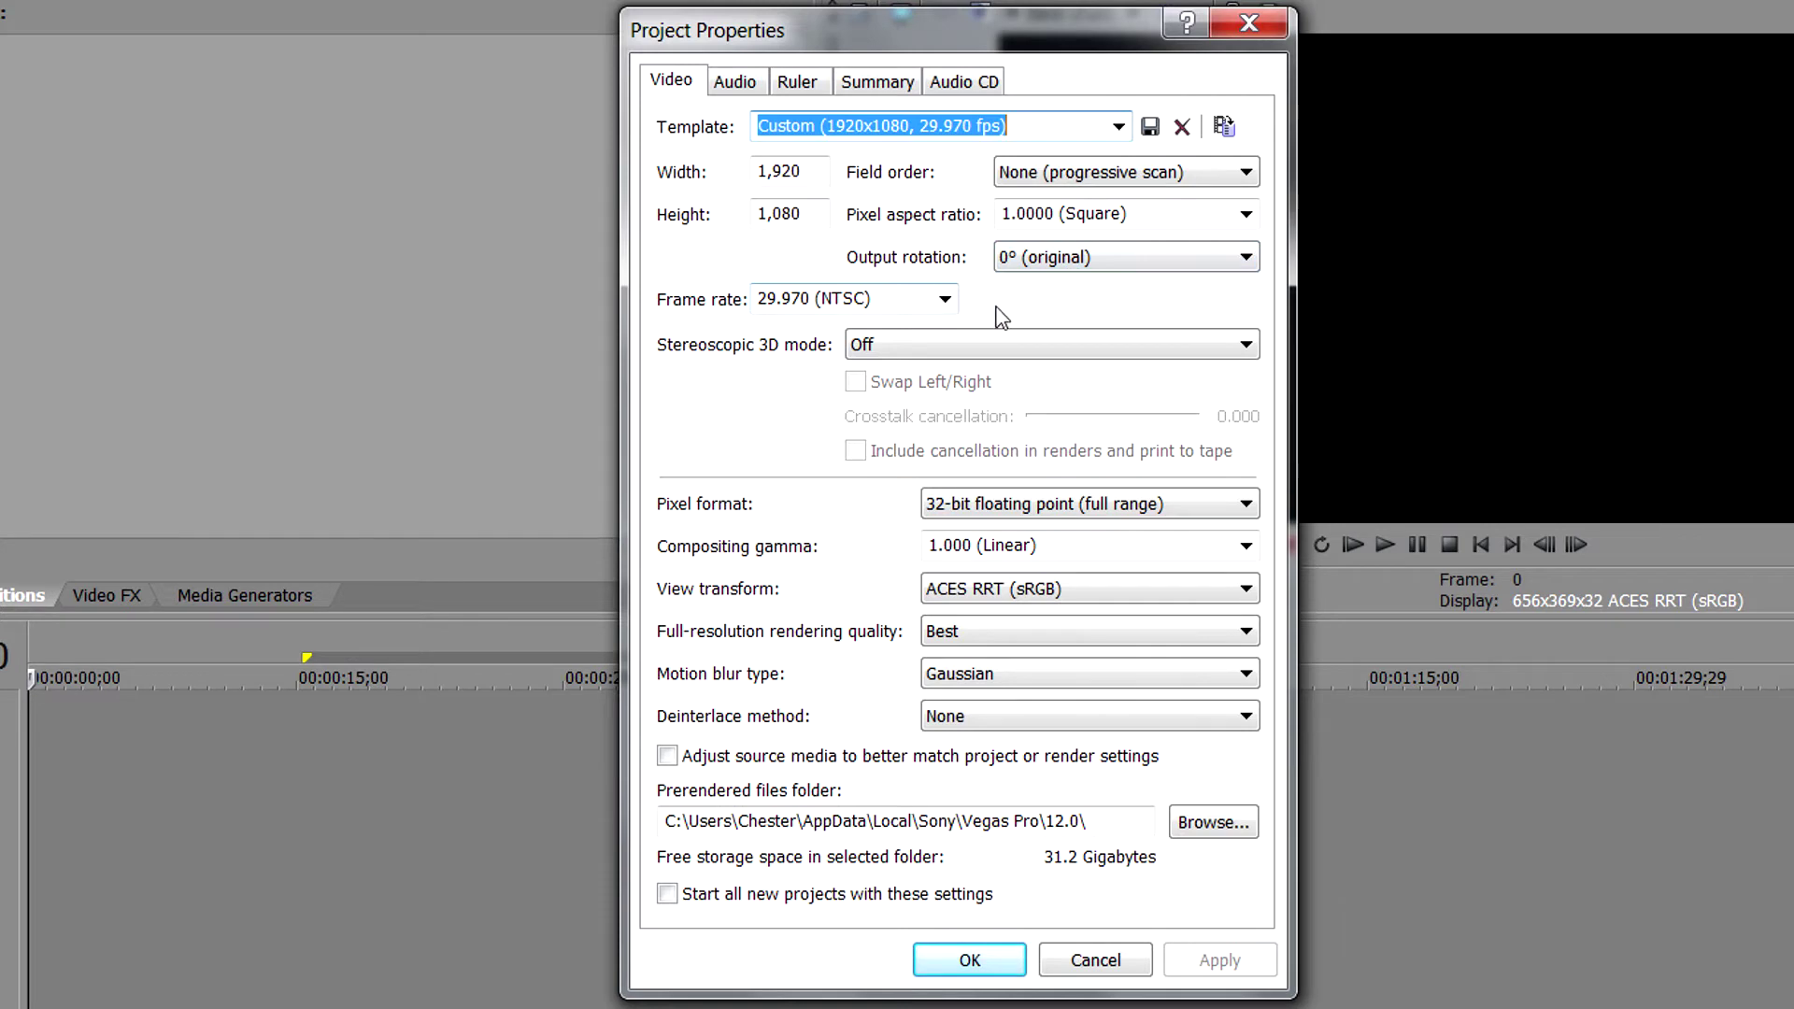
click(946, 300)
click(945, 301)
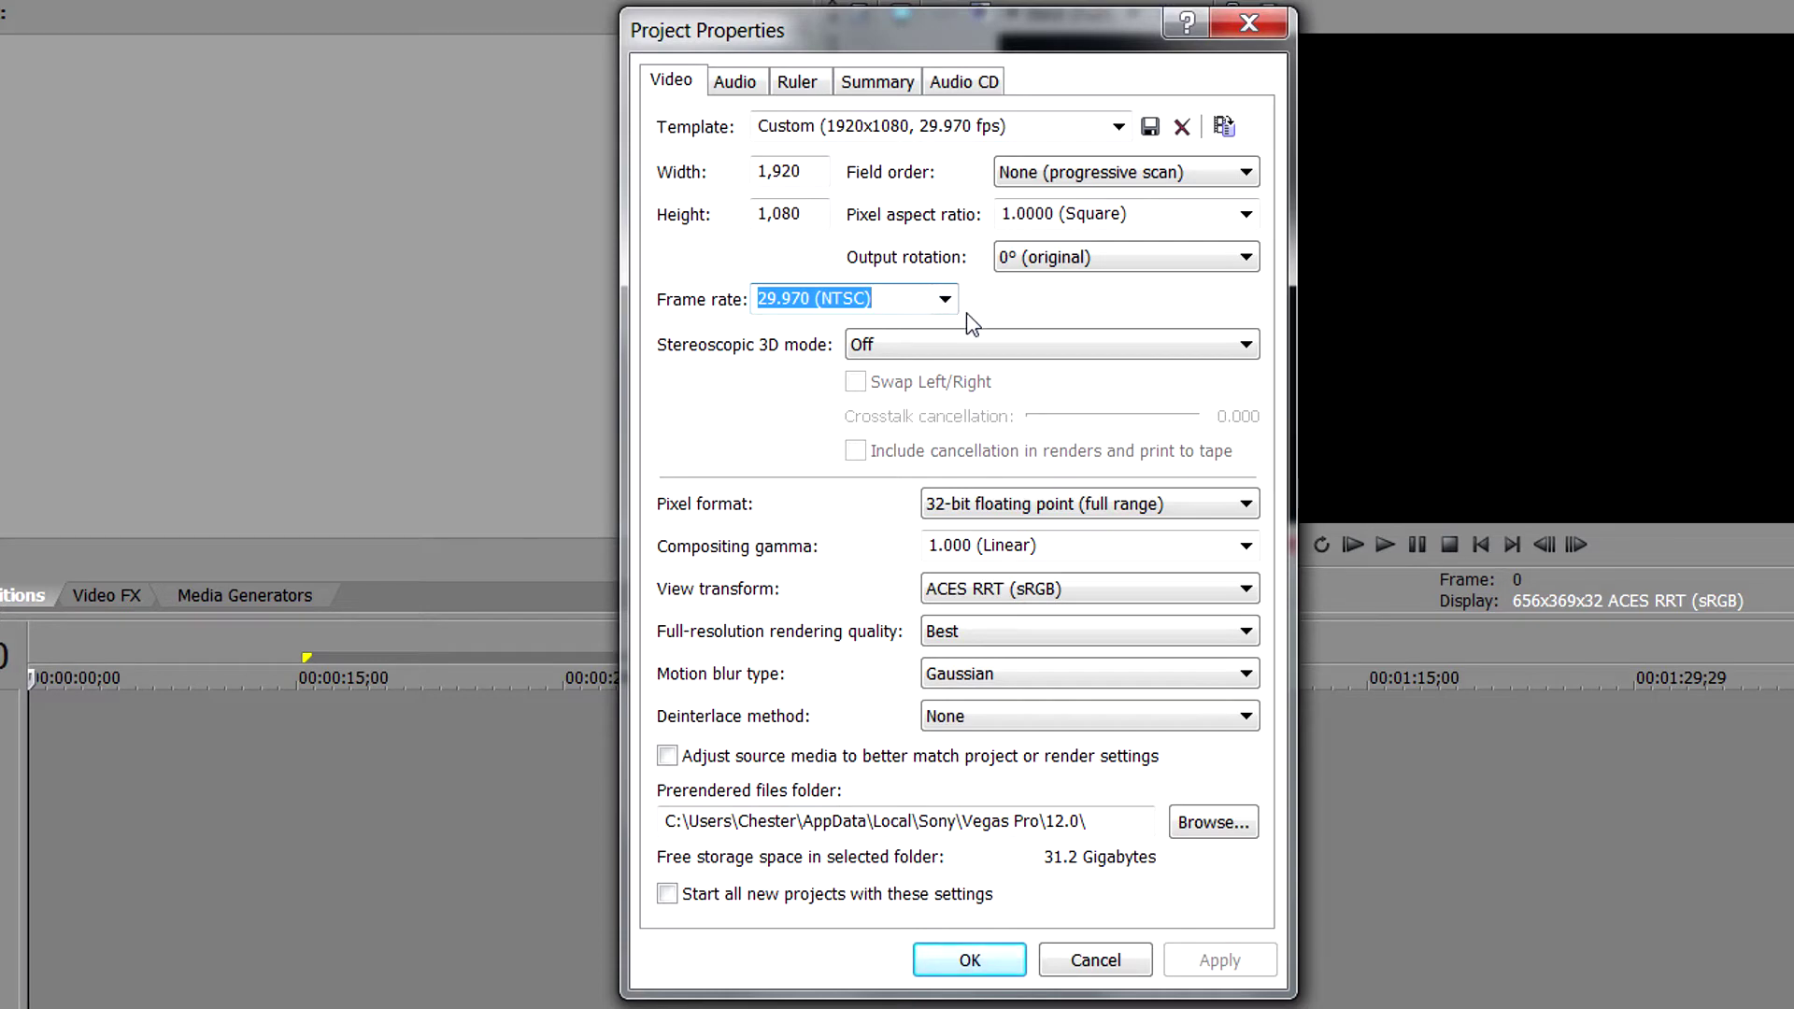
click(1117, 507)
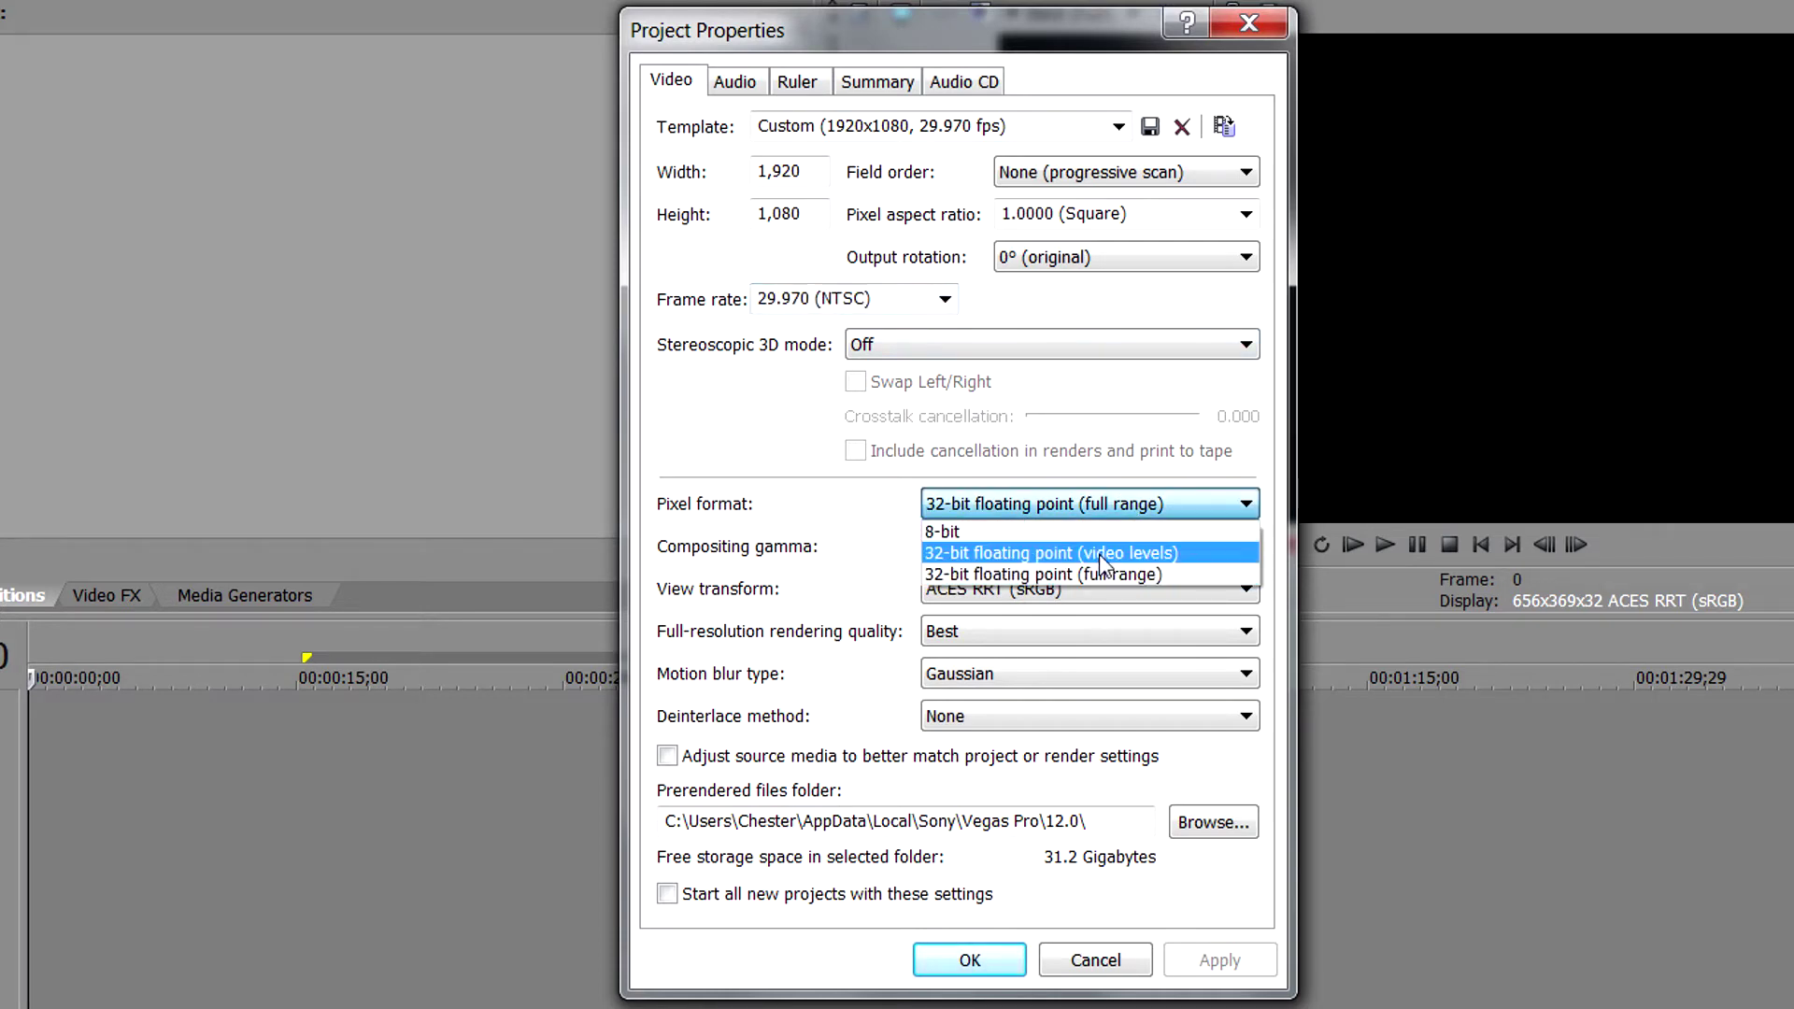
click(1126, 530)
click(1129, 503)
click(1127, 573)
Set the project's view transform to Off.
click(1020, 588)
click(1020, 589)
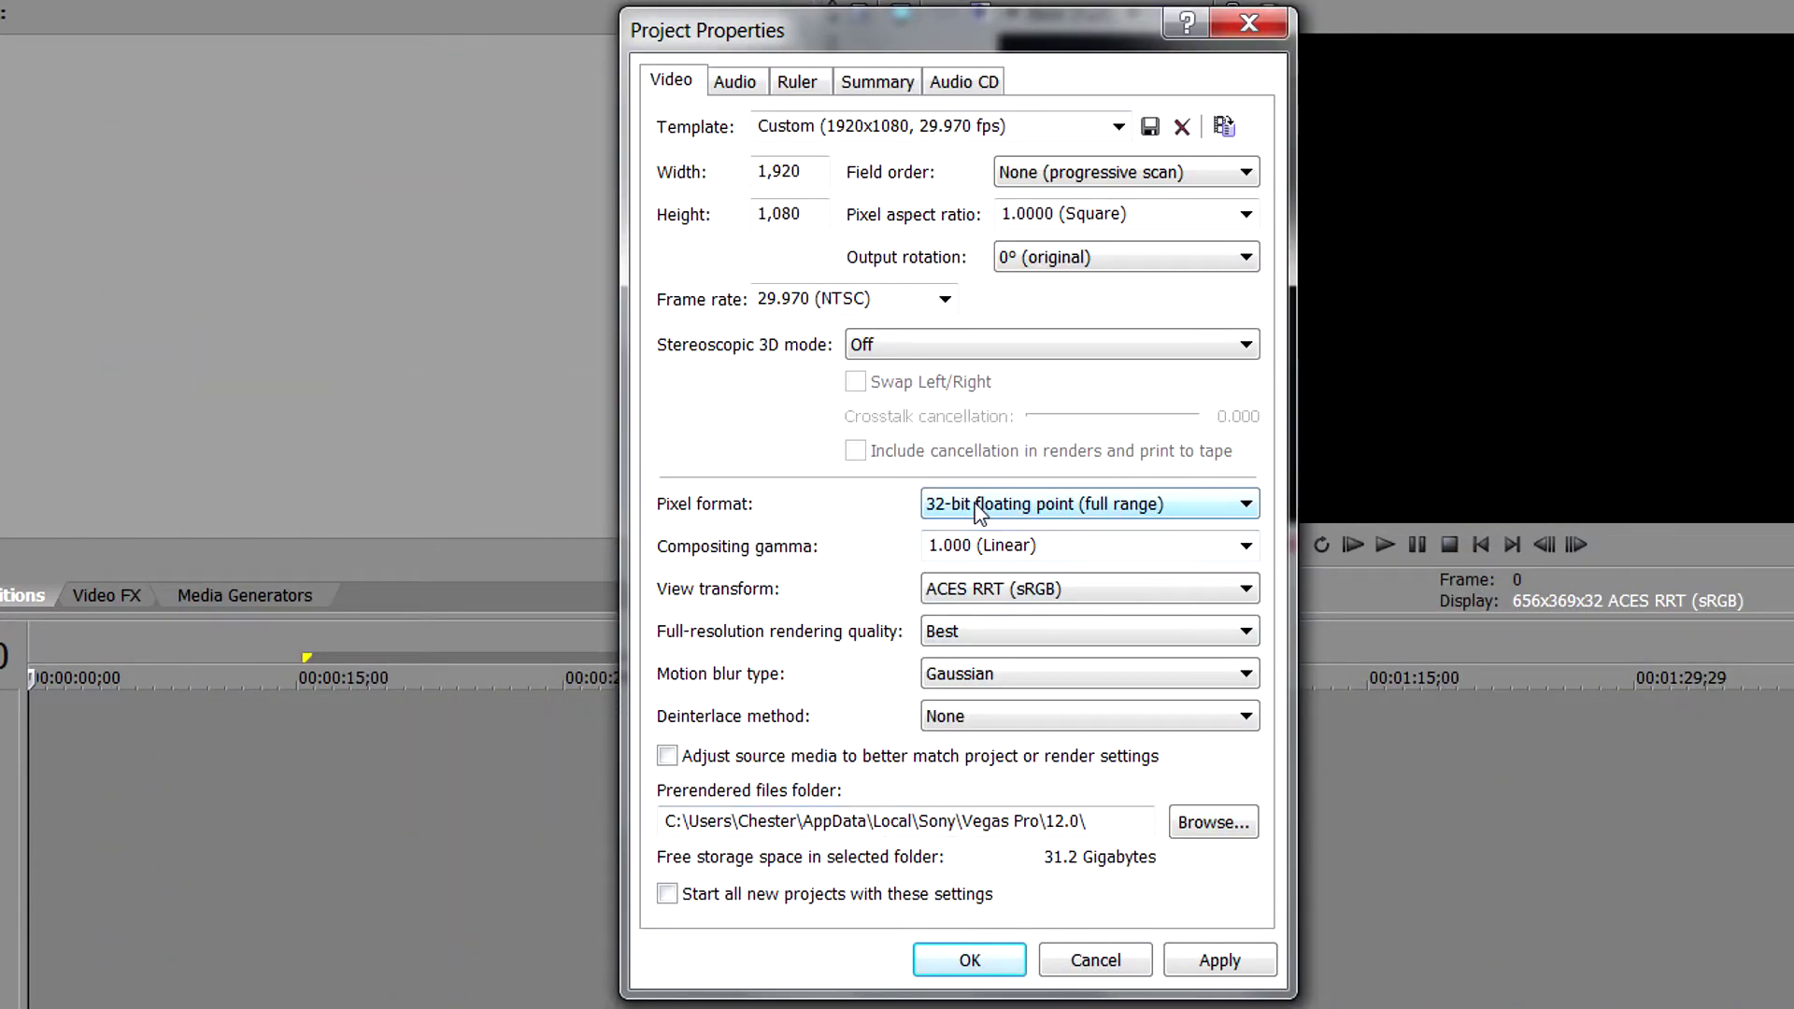
click(1051, 596)
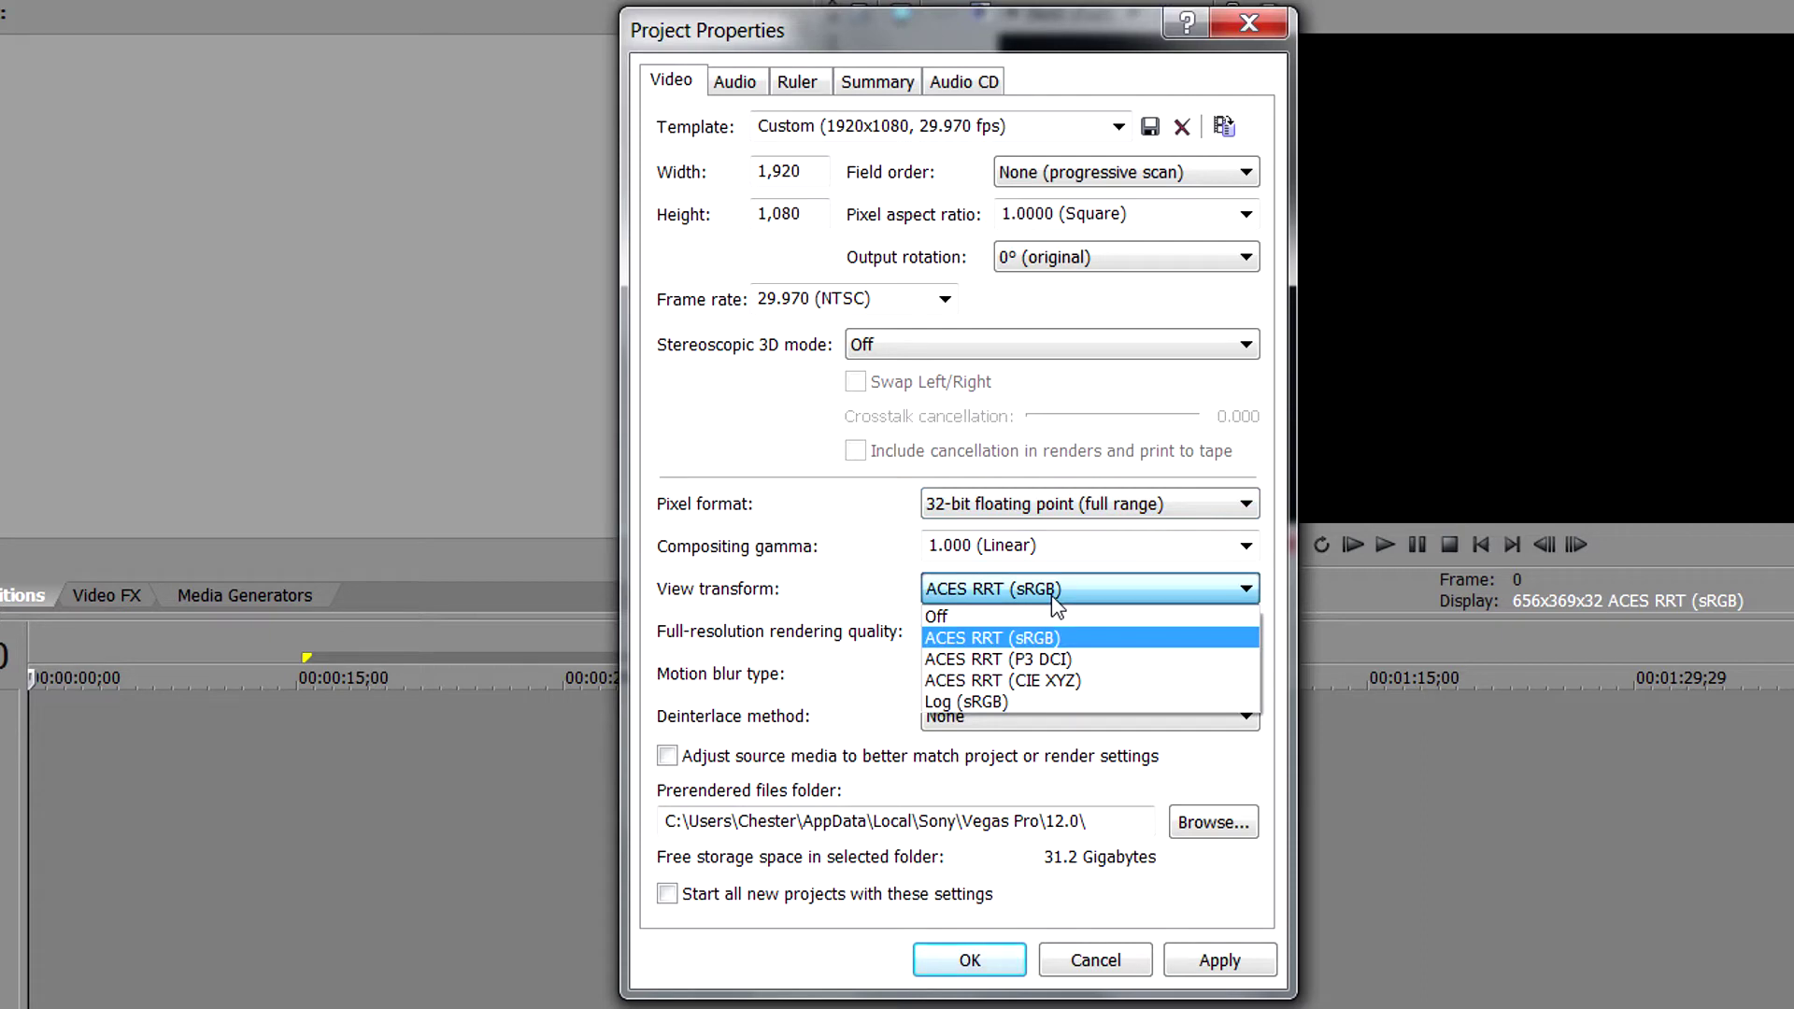
click(1041, 615)
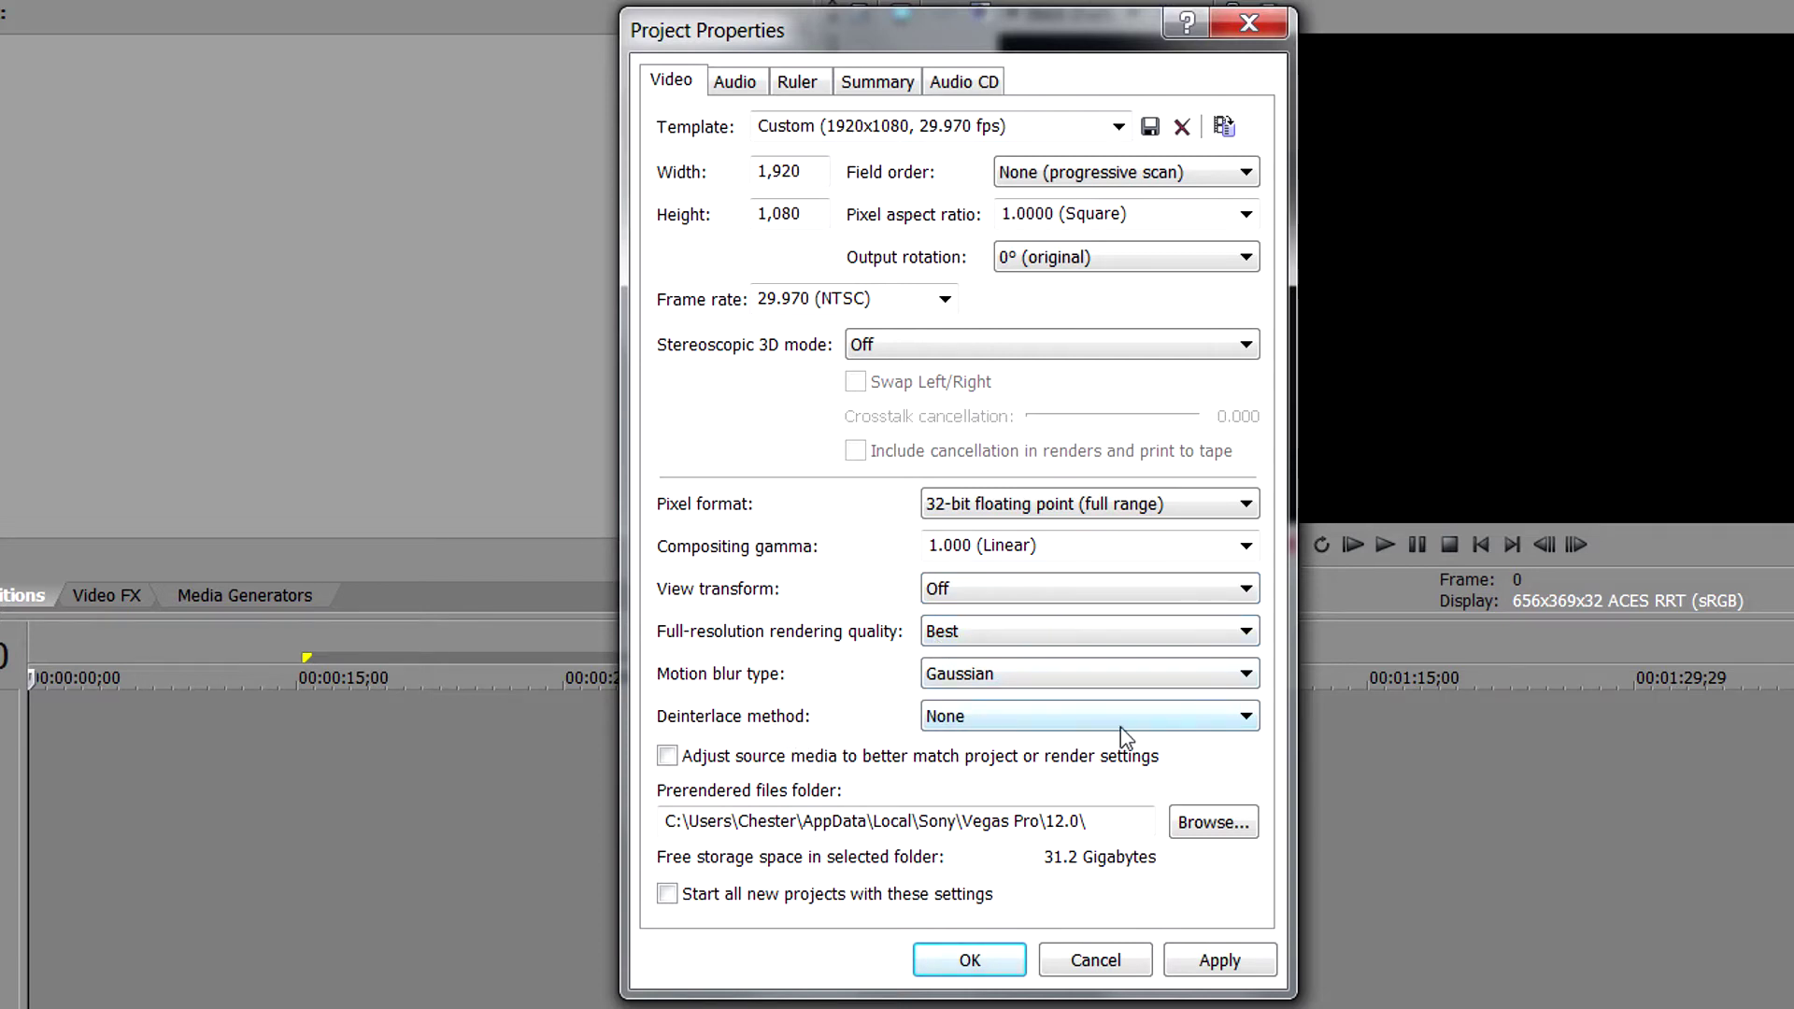
Check the project's audio settings, and apply and close the project properties.
click(735, 81)
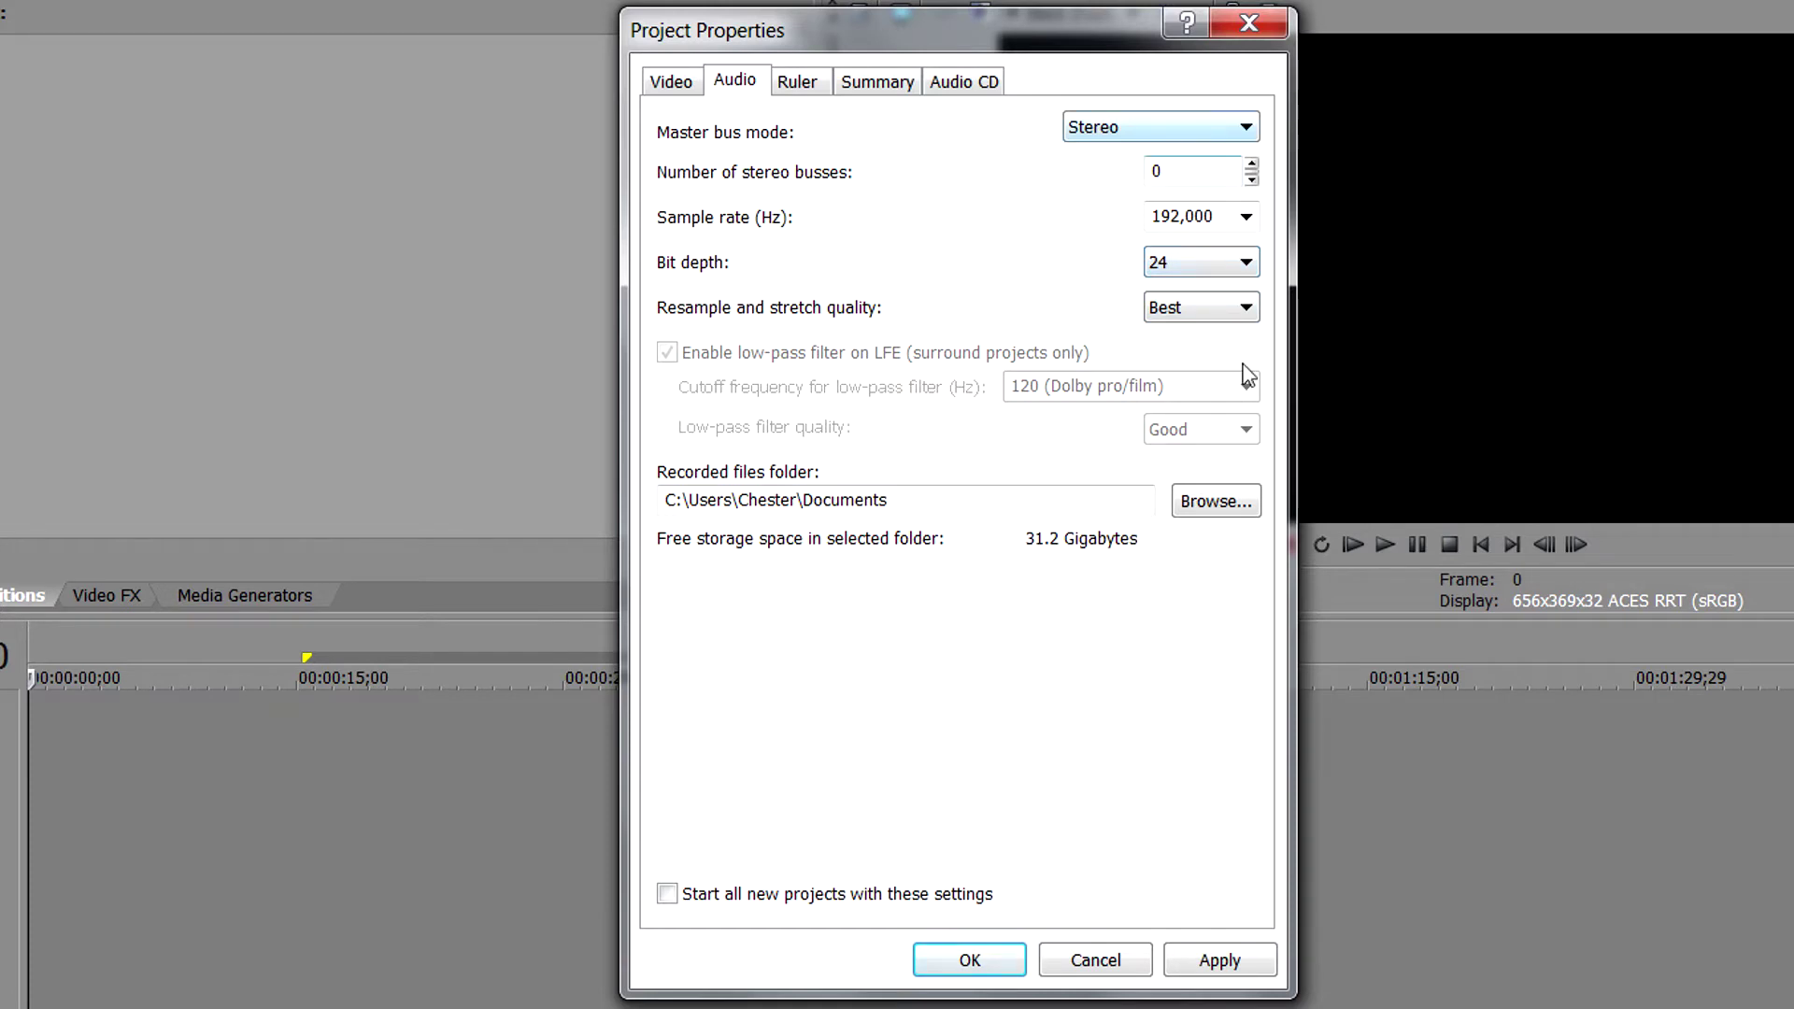
click(689, 92)
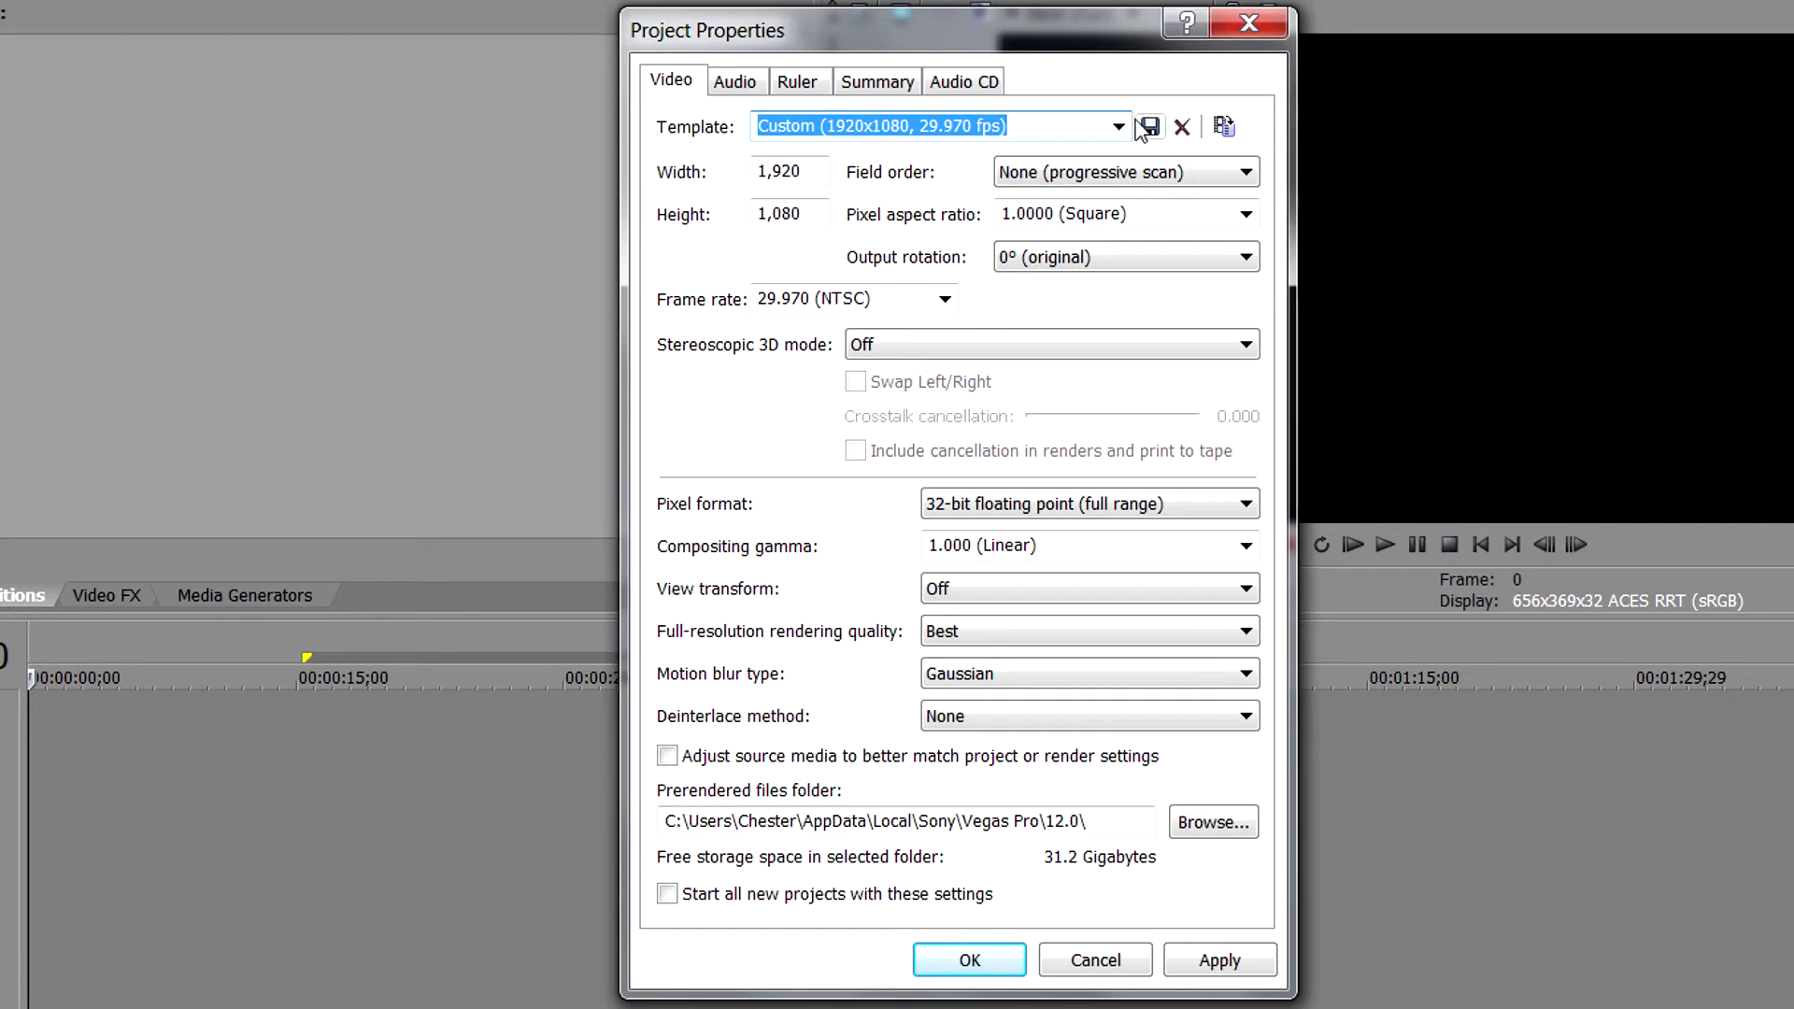
click(1207, 961)
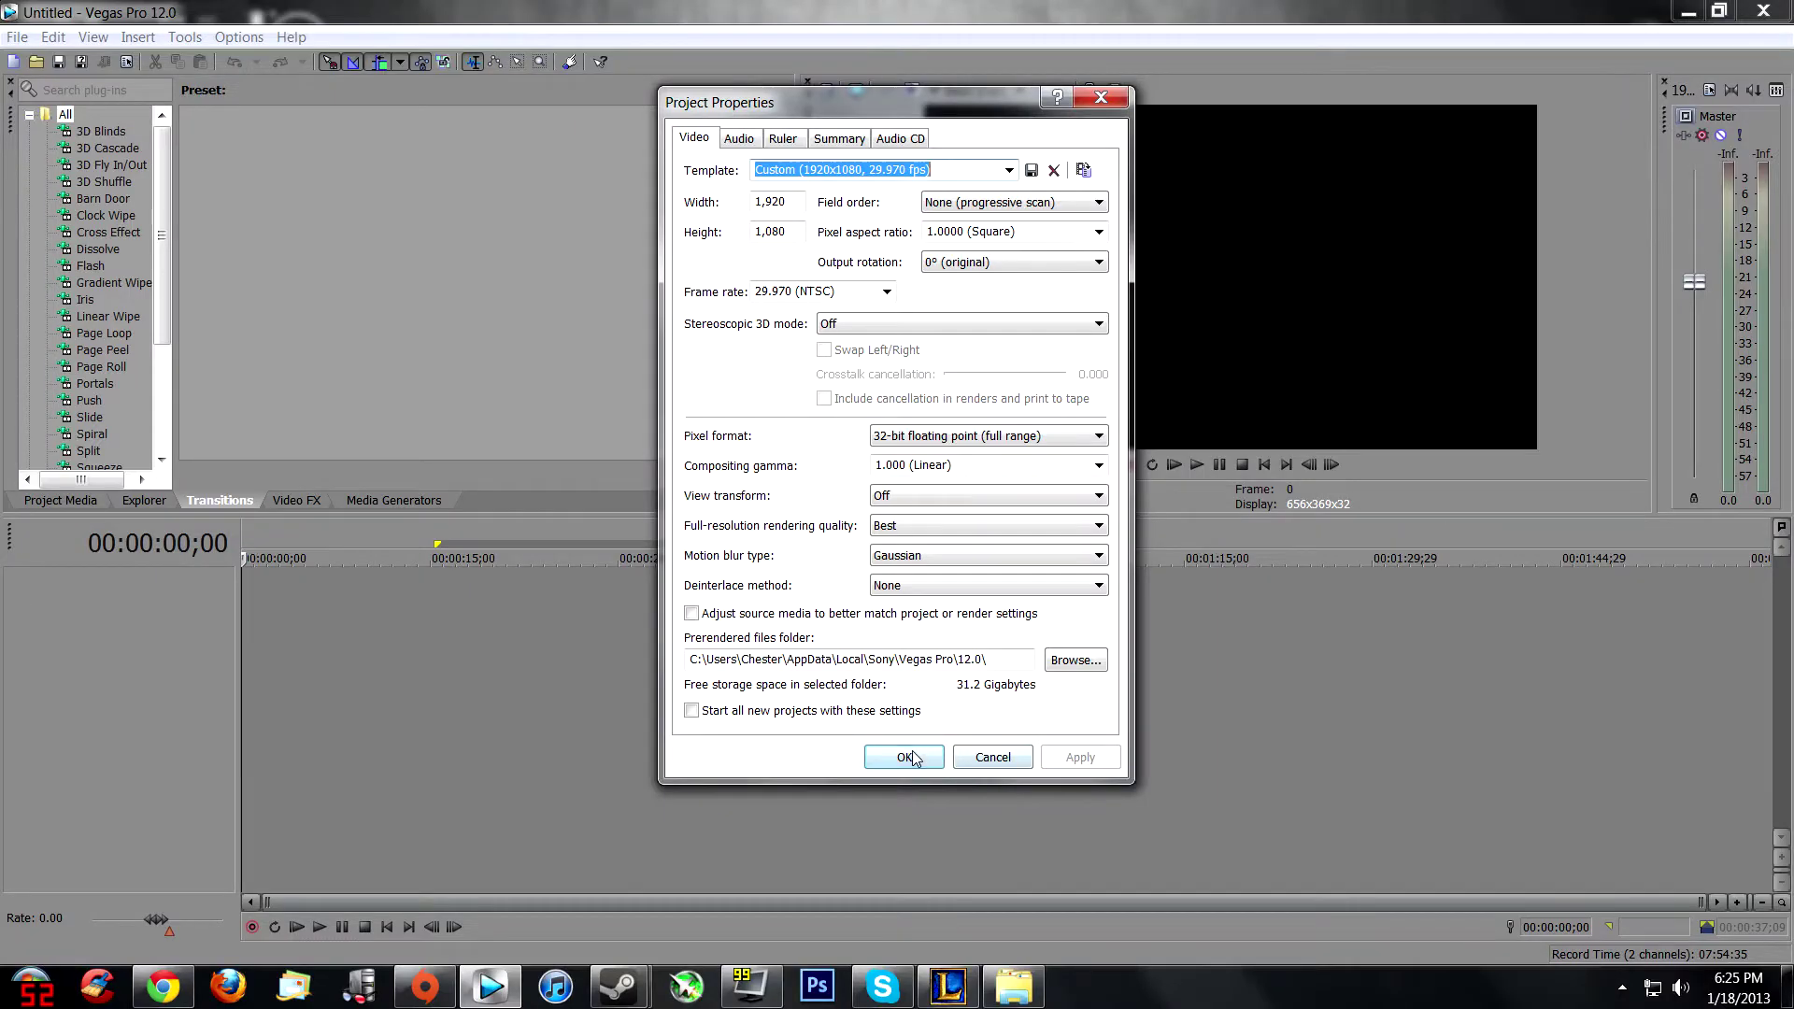
click(903, 757)
click(1017, 988)
drag(770, 17, 1389, 394)
click(1477, 598)
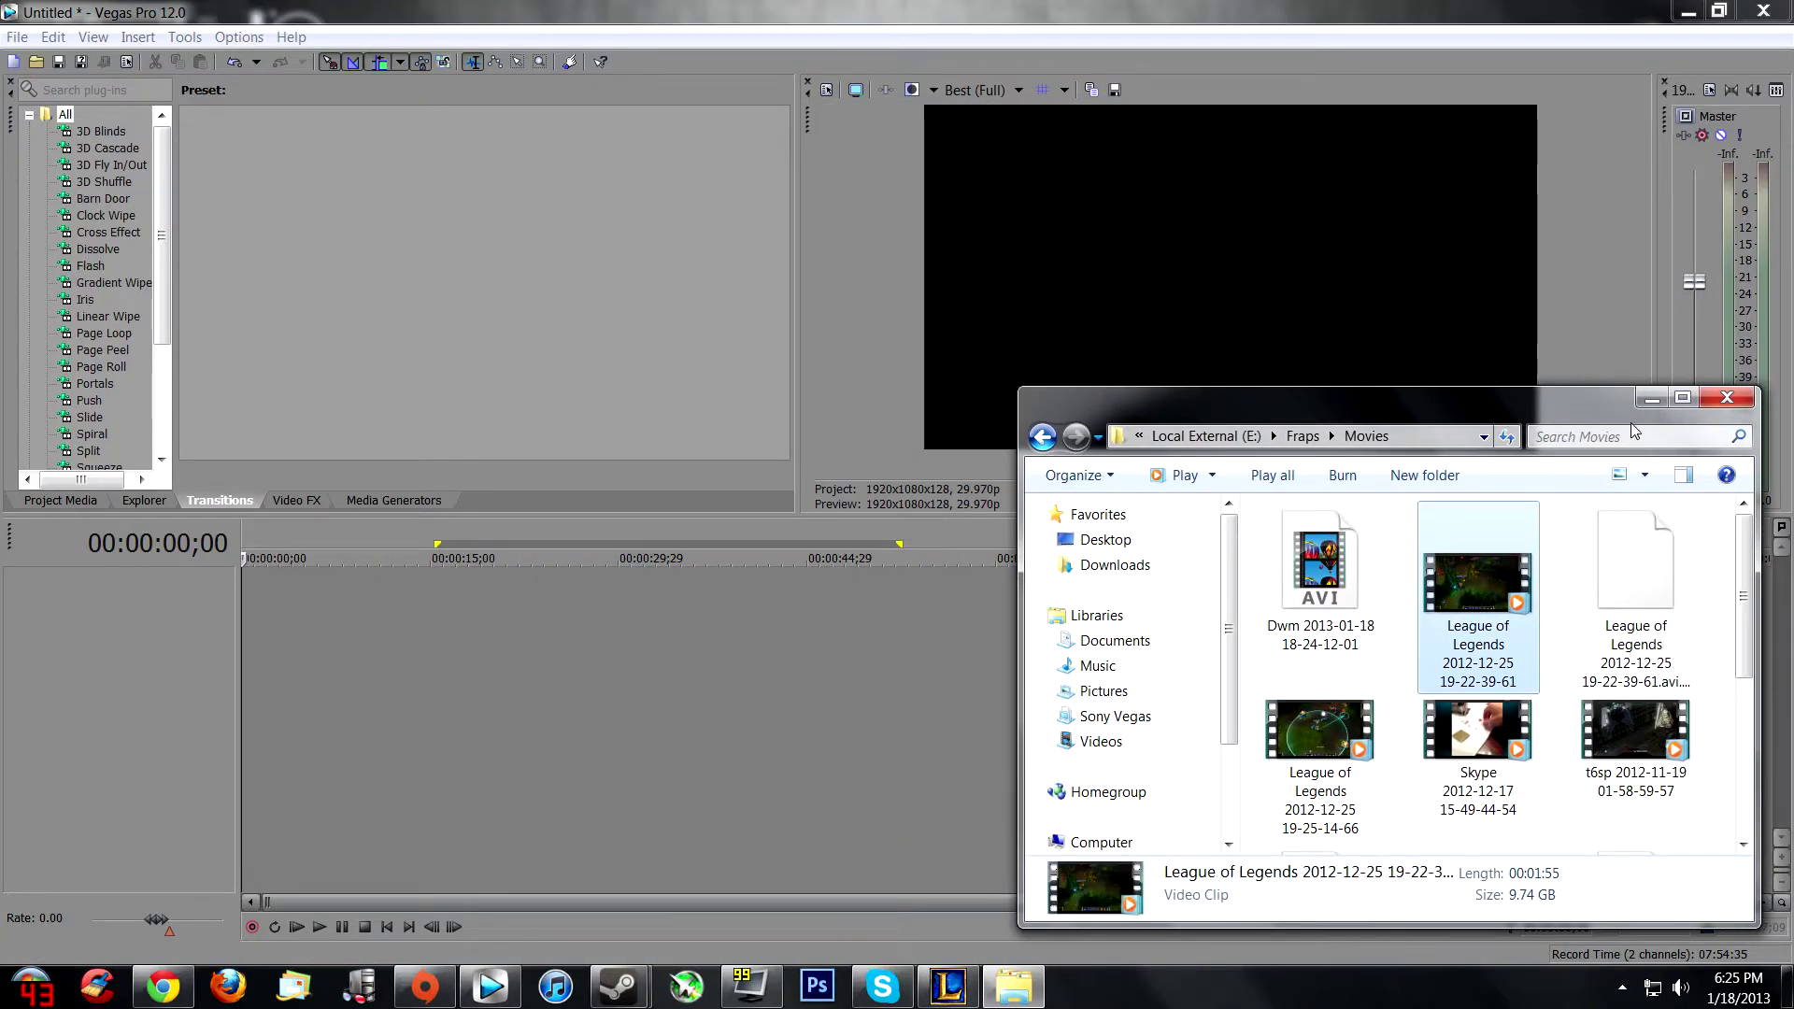
drag(295, 606, 297, 607)
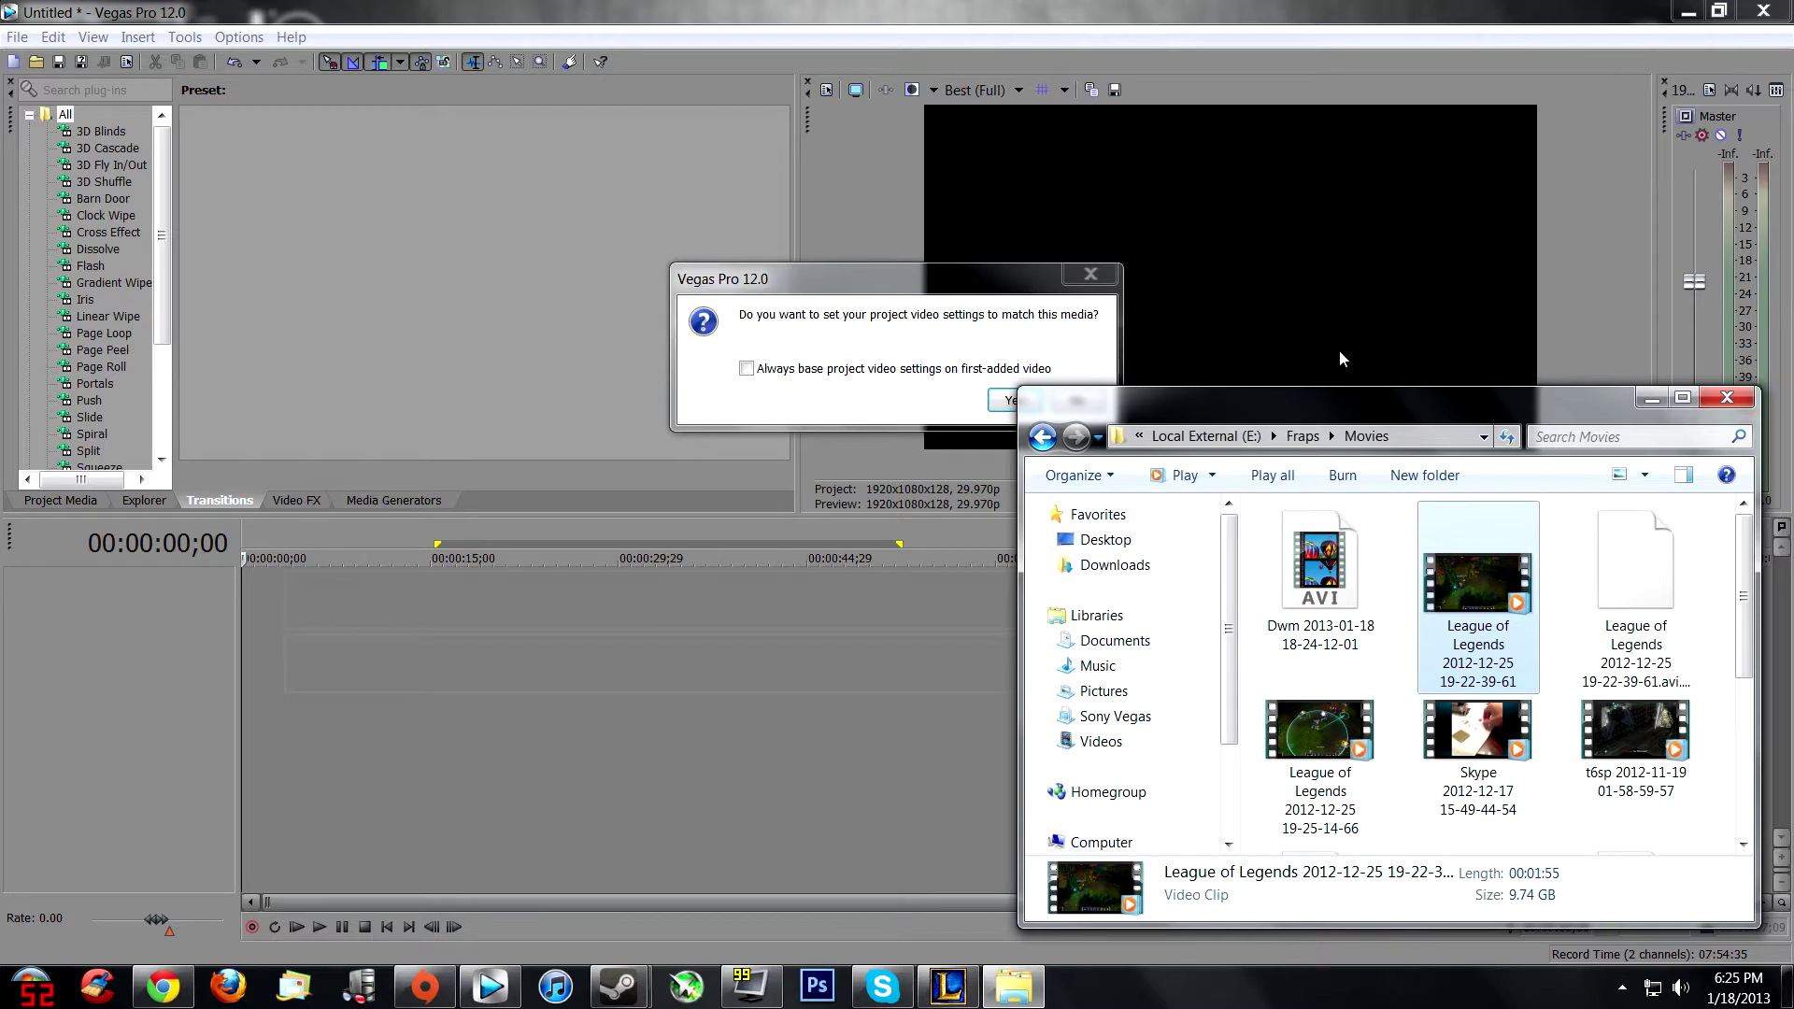
click(1644, 394)
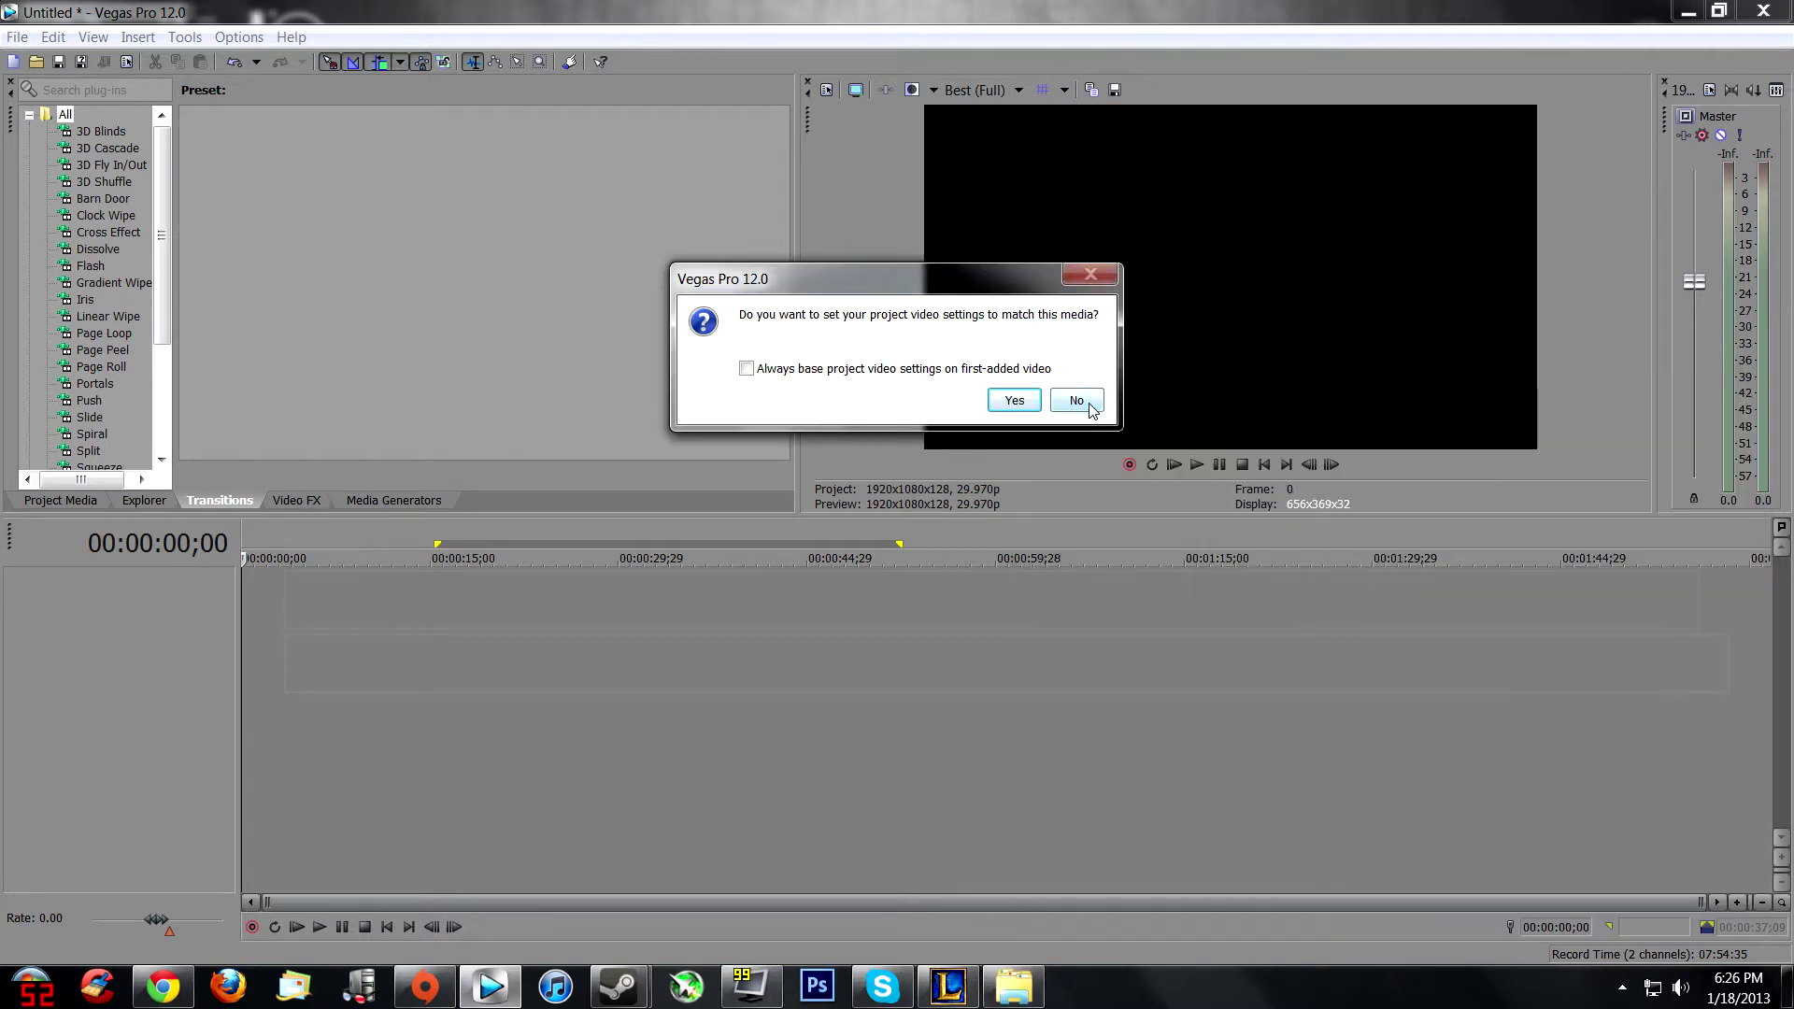
click(1088, 407)
Move the added clip to the start of the timeline and delete its audio track.
click(1014, 986)
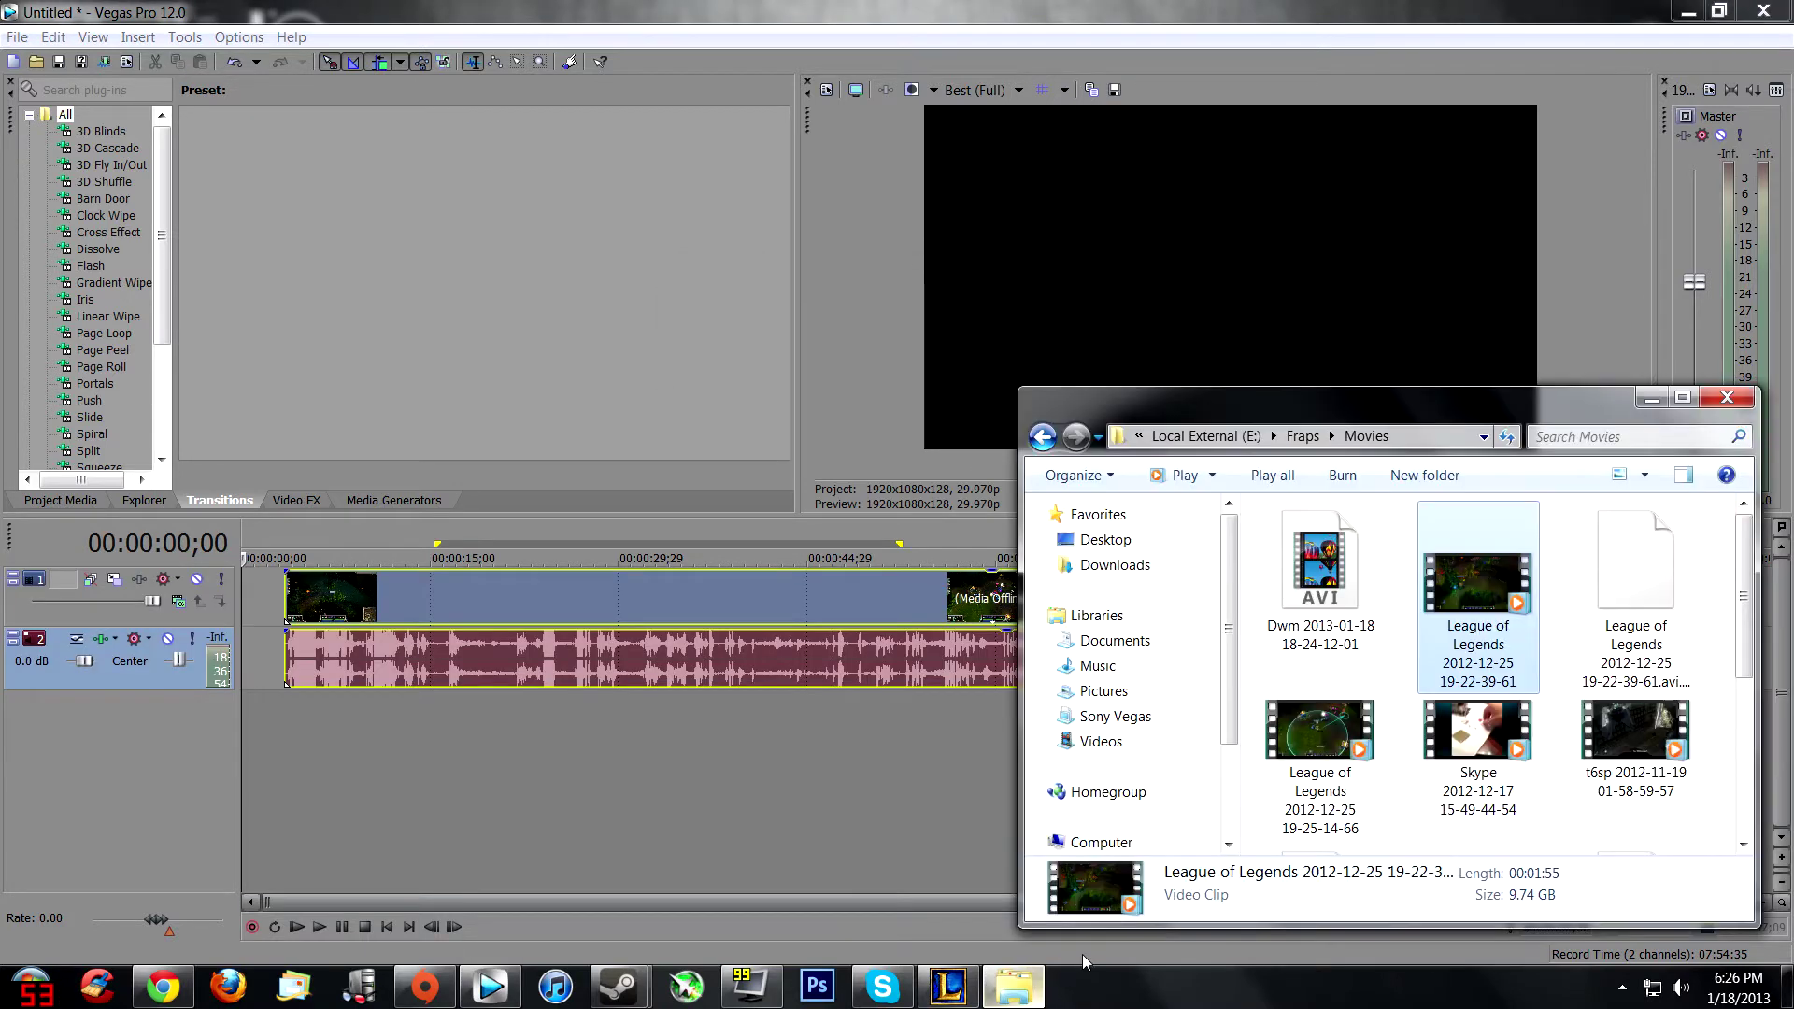
click(1740, 402)
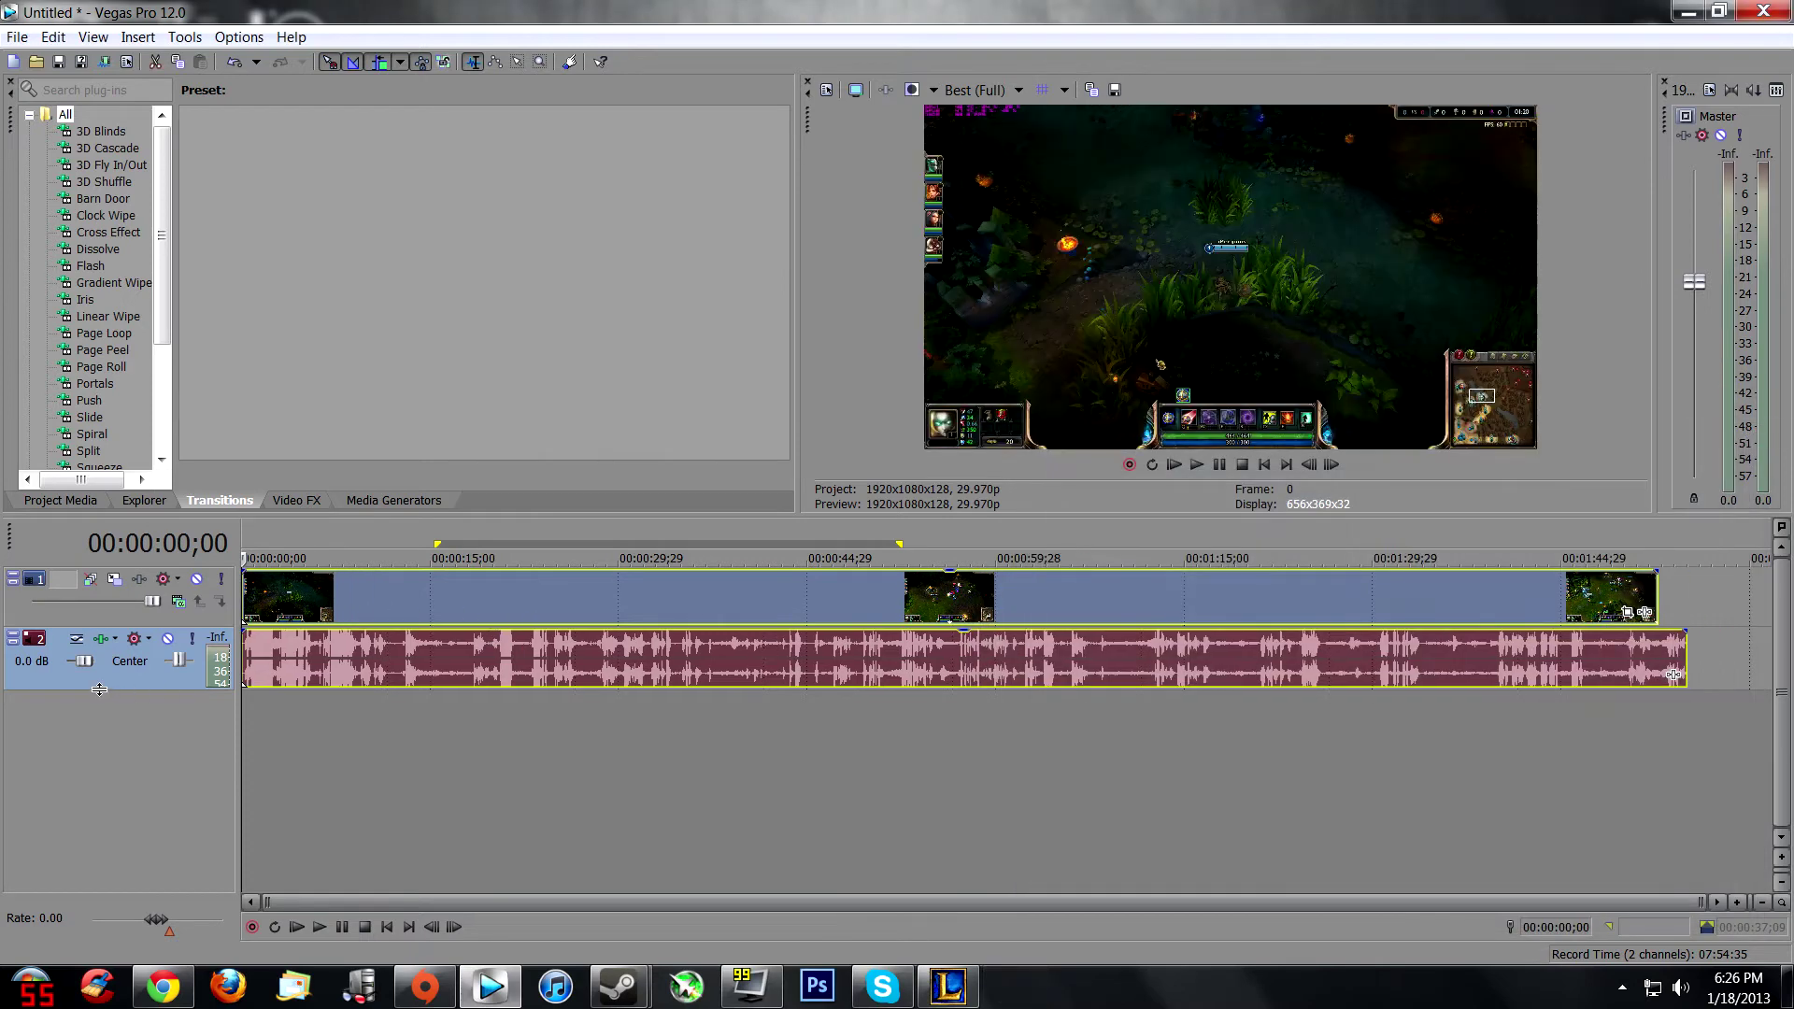
key(Delete)
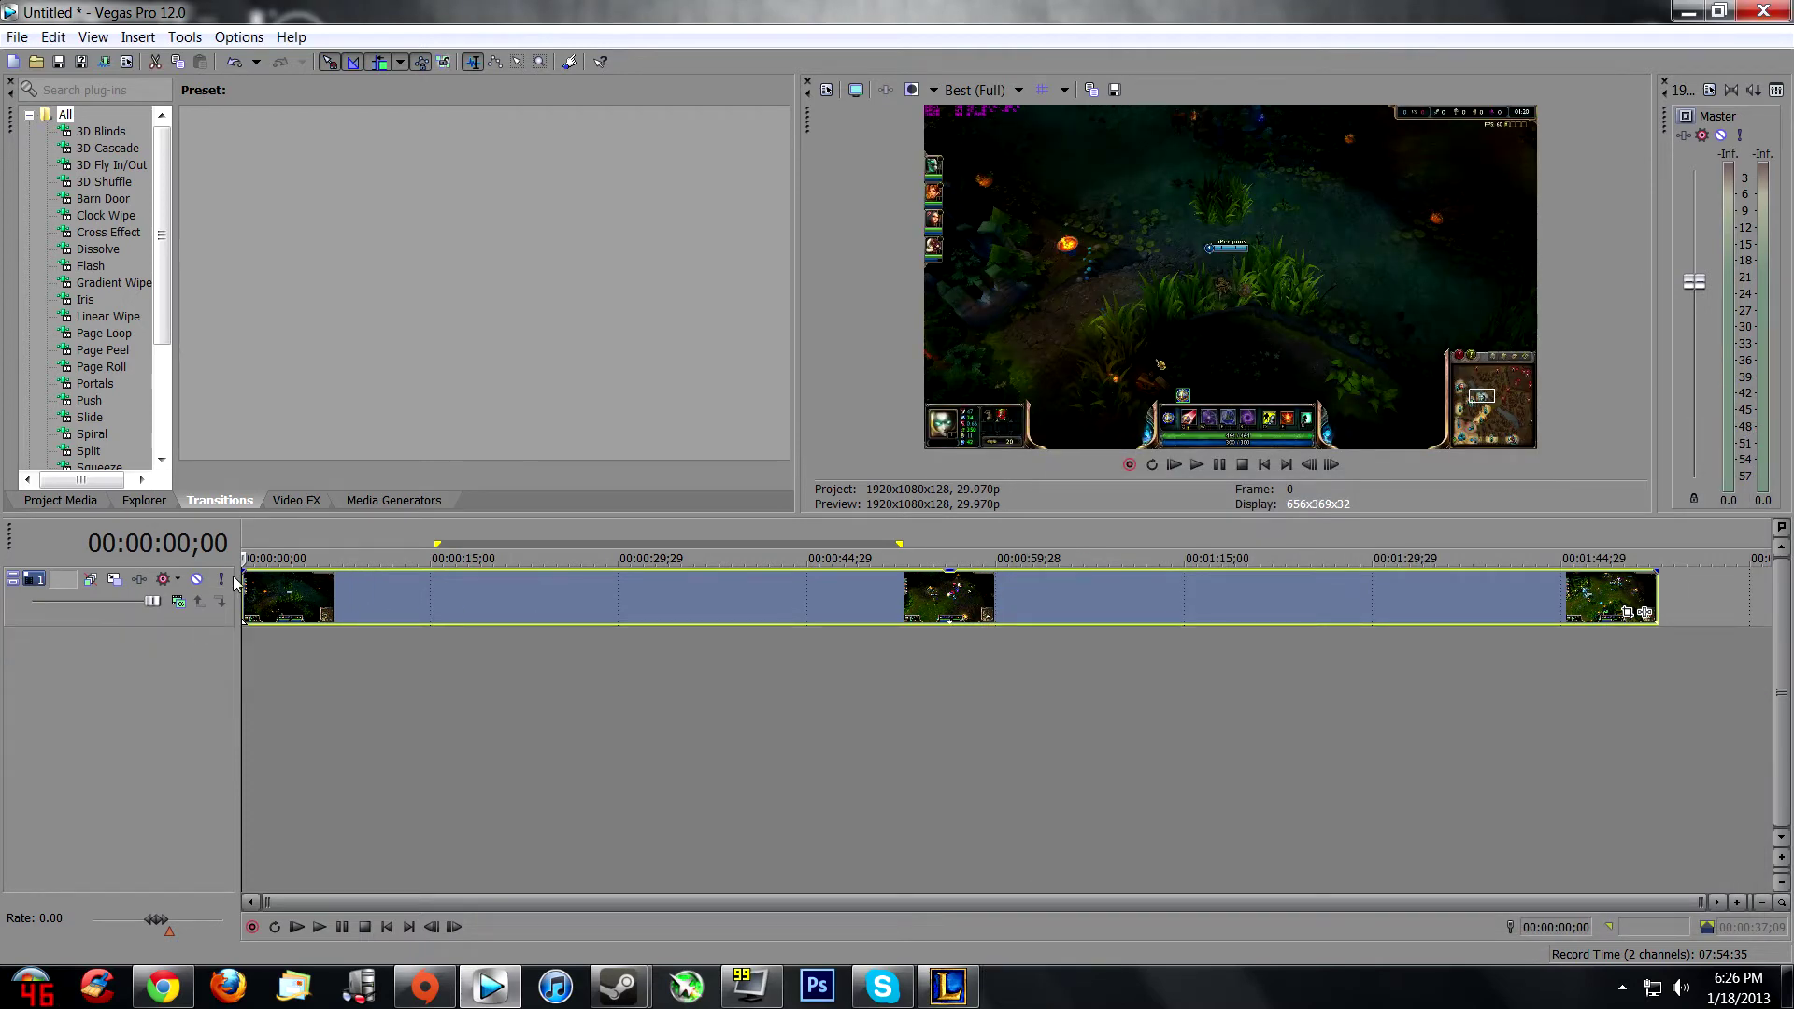
Disable resampling for the video clip on the timeline.
right_click(387, 596)
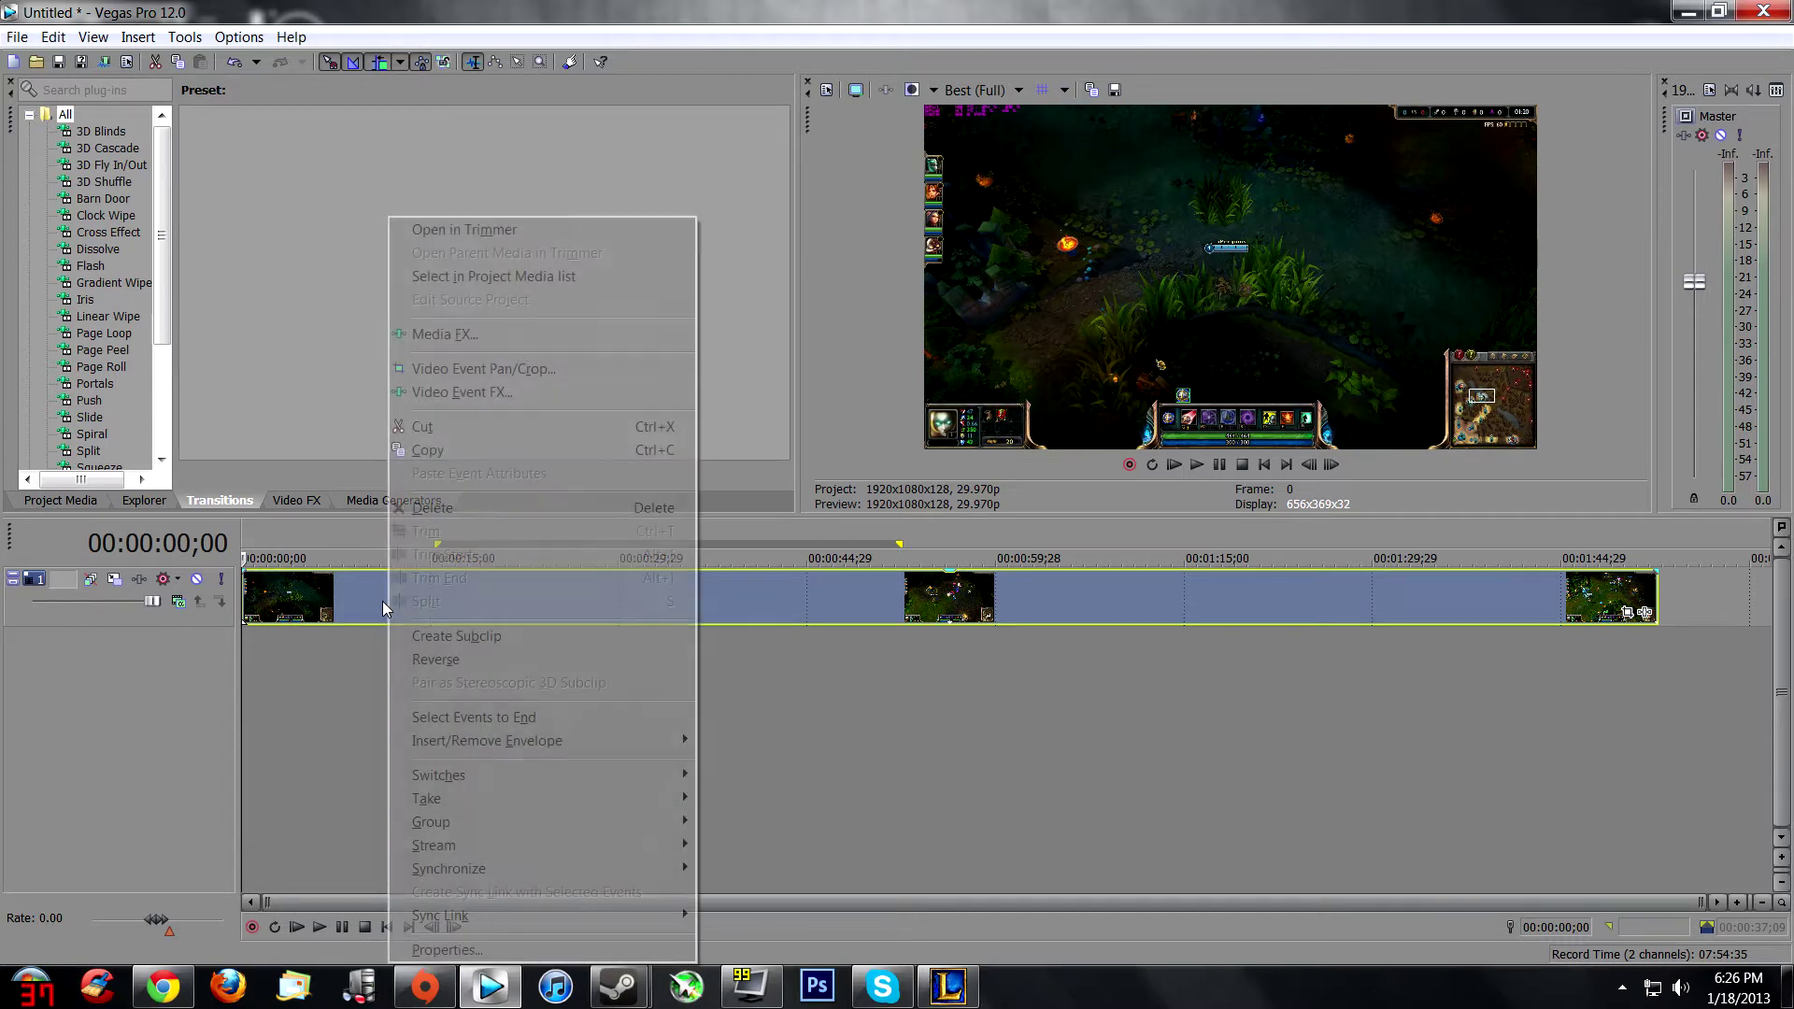
mouse_move(596, 777)
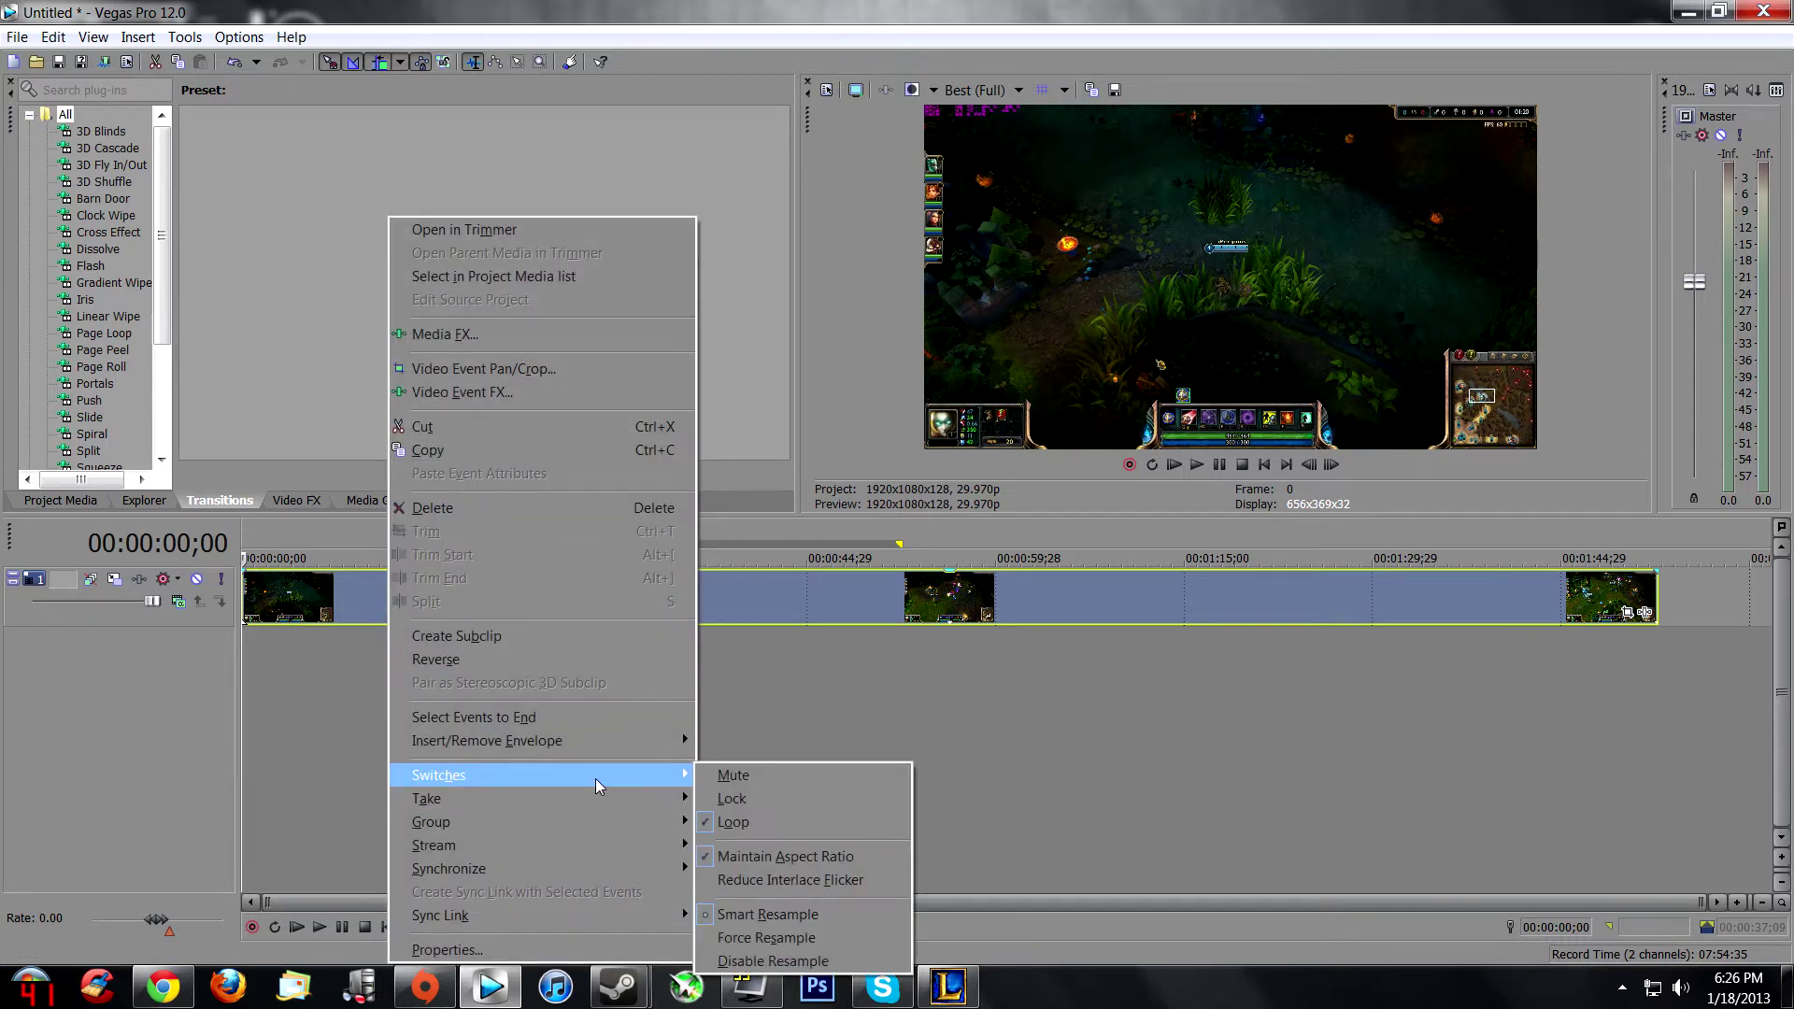
right_click(808, 598)
mouse_move(1027, 776)
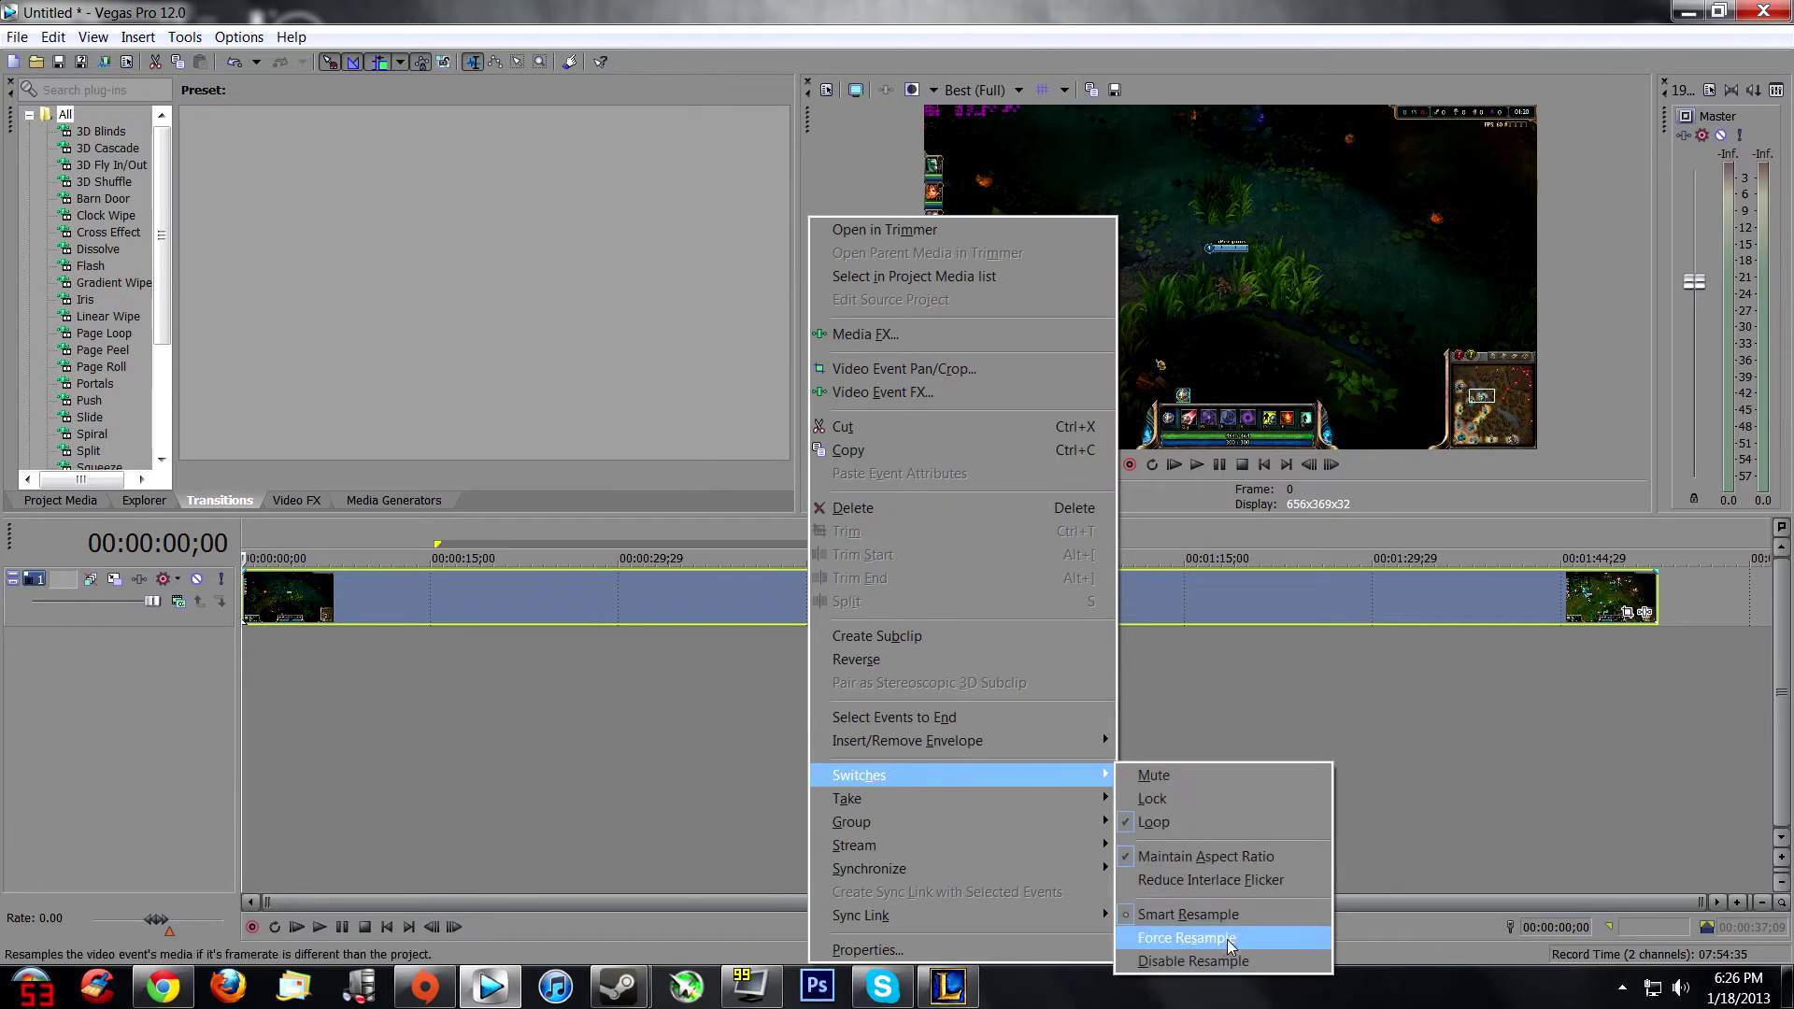
click(1214, 961)
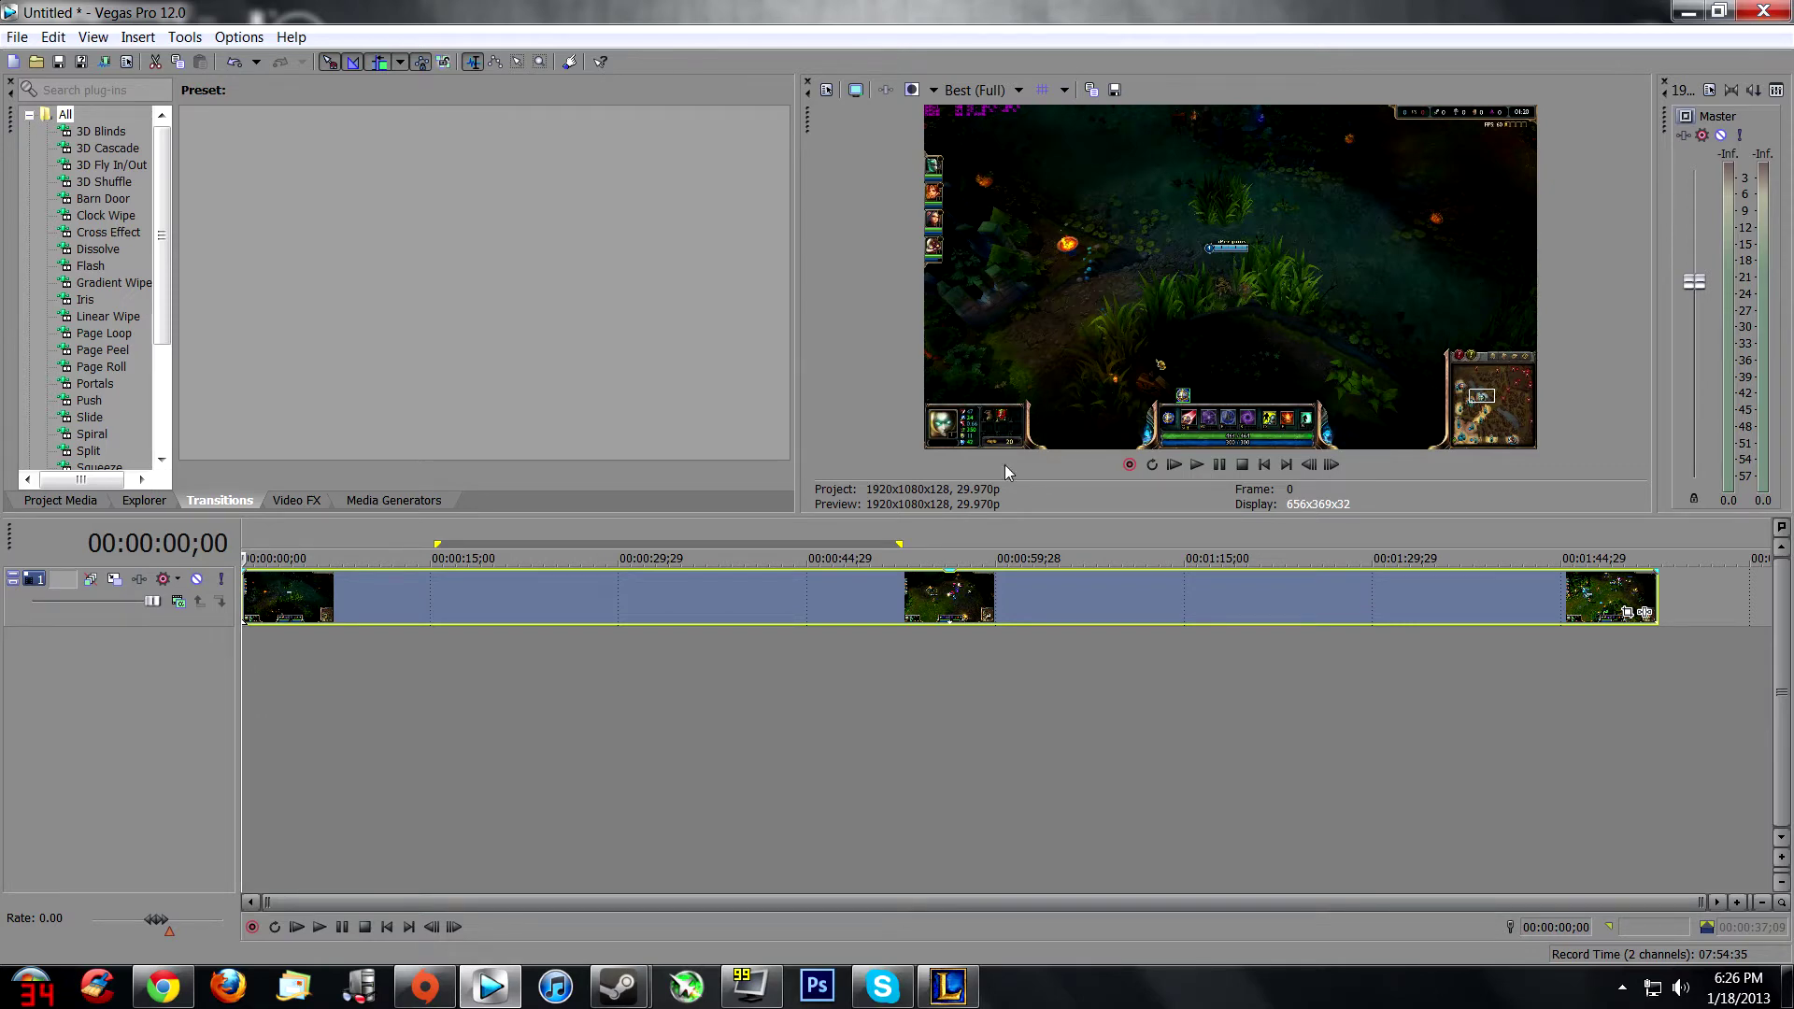
Split the video clip at 00:00:15;02 and at 00:00:34;09.
click(437, 604)
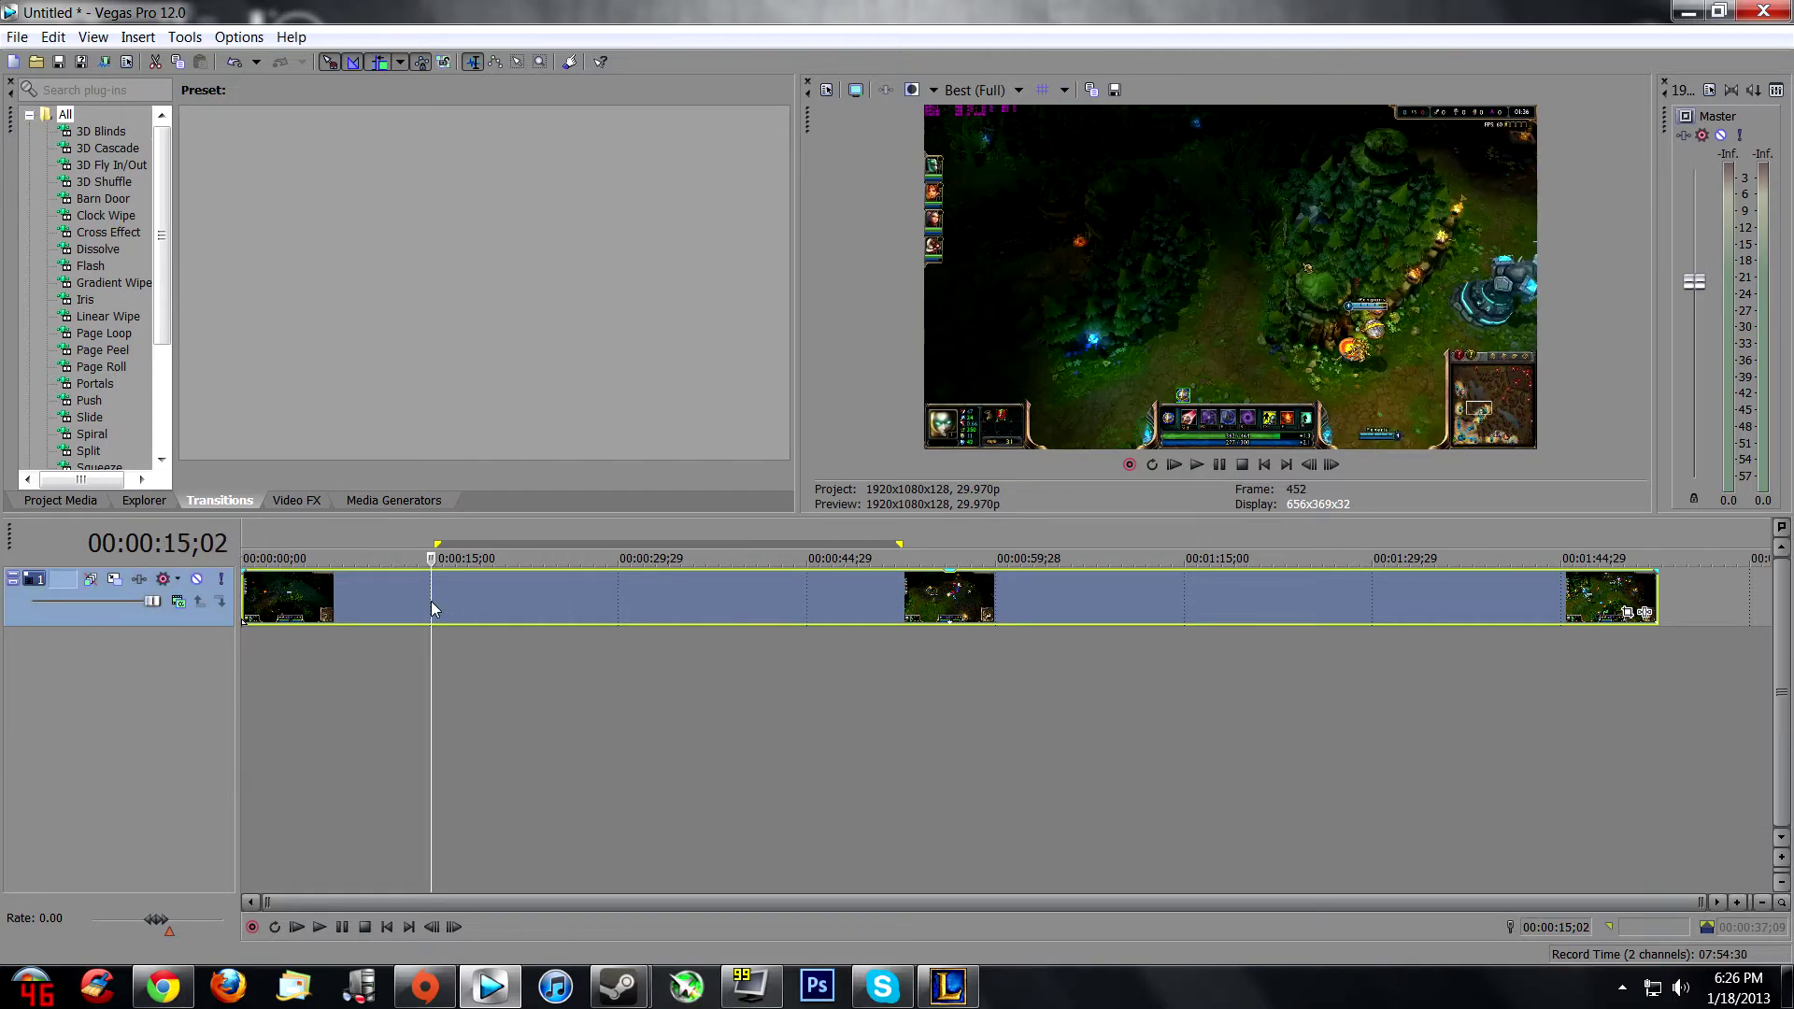
click(673, 596)
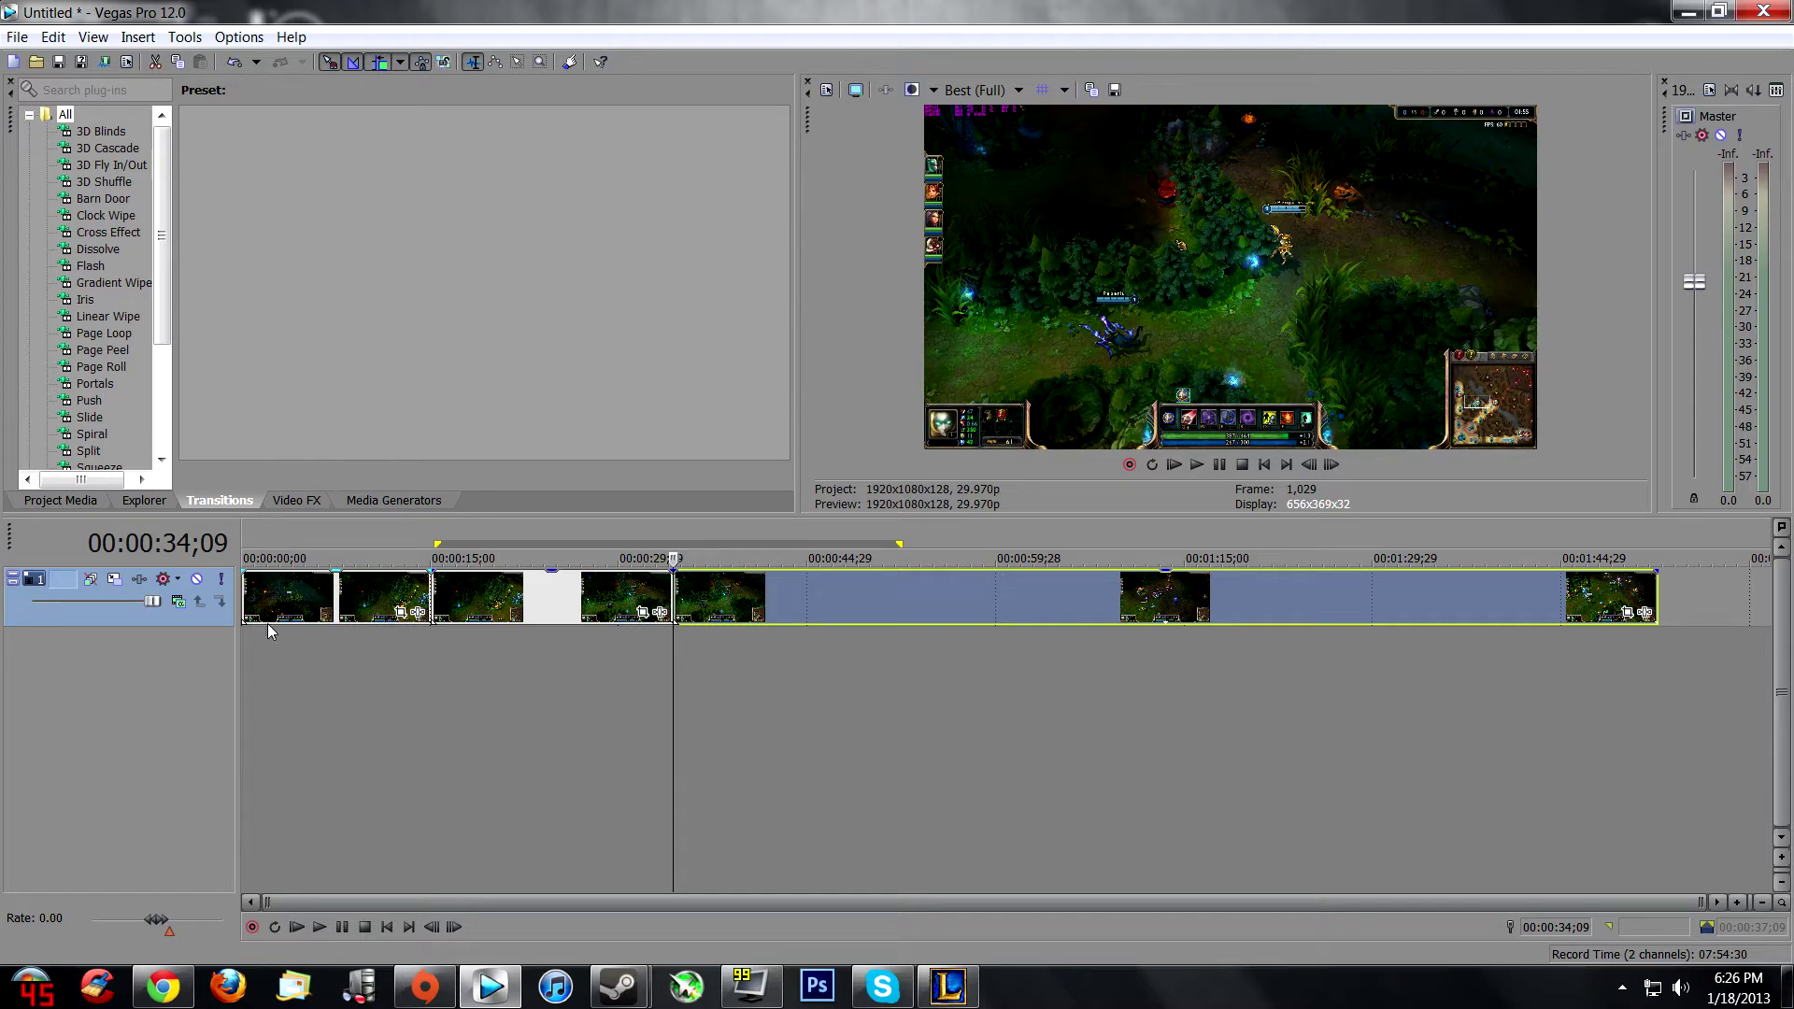
Select all three clip pieces with the Selection Edit tool and check their resample switch.
key(d)
key(d)
drag(372, 743, 1115, 628)
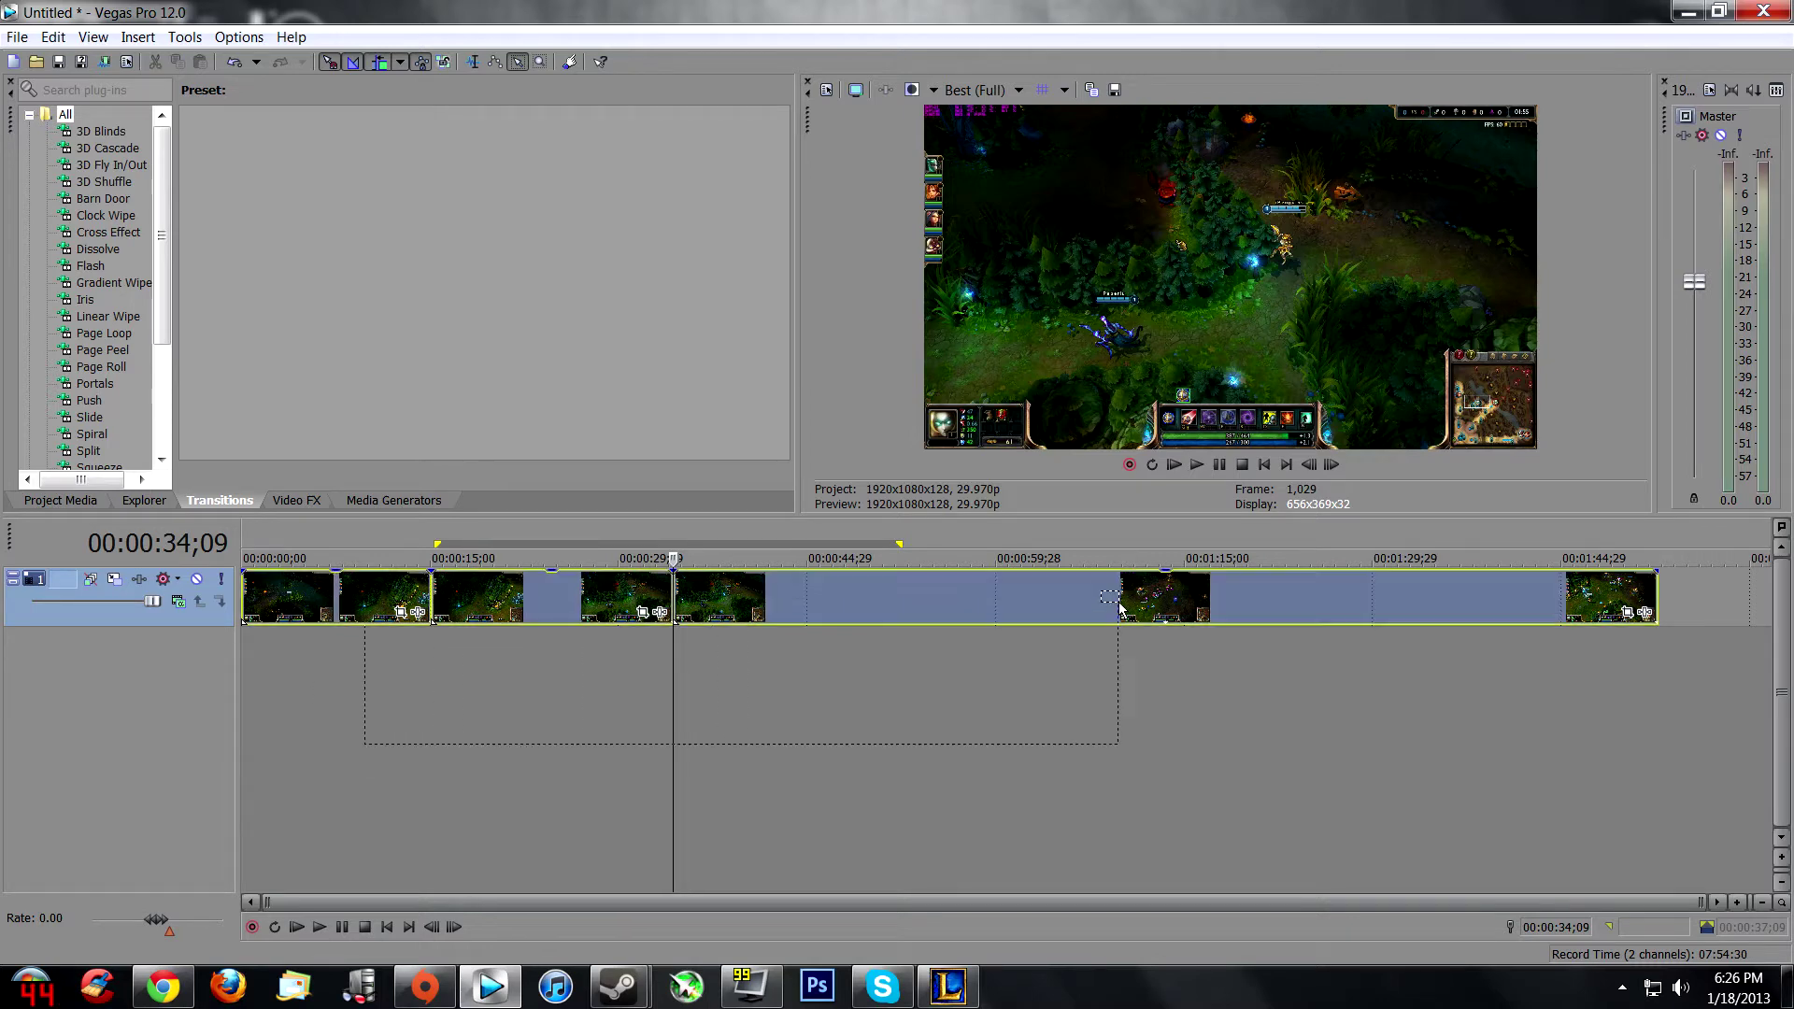
right_click(771, 609)
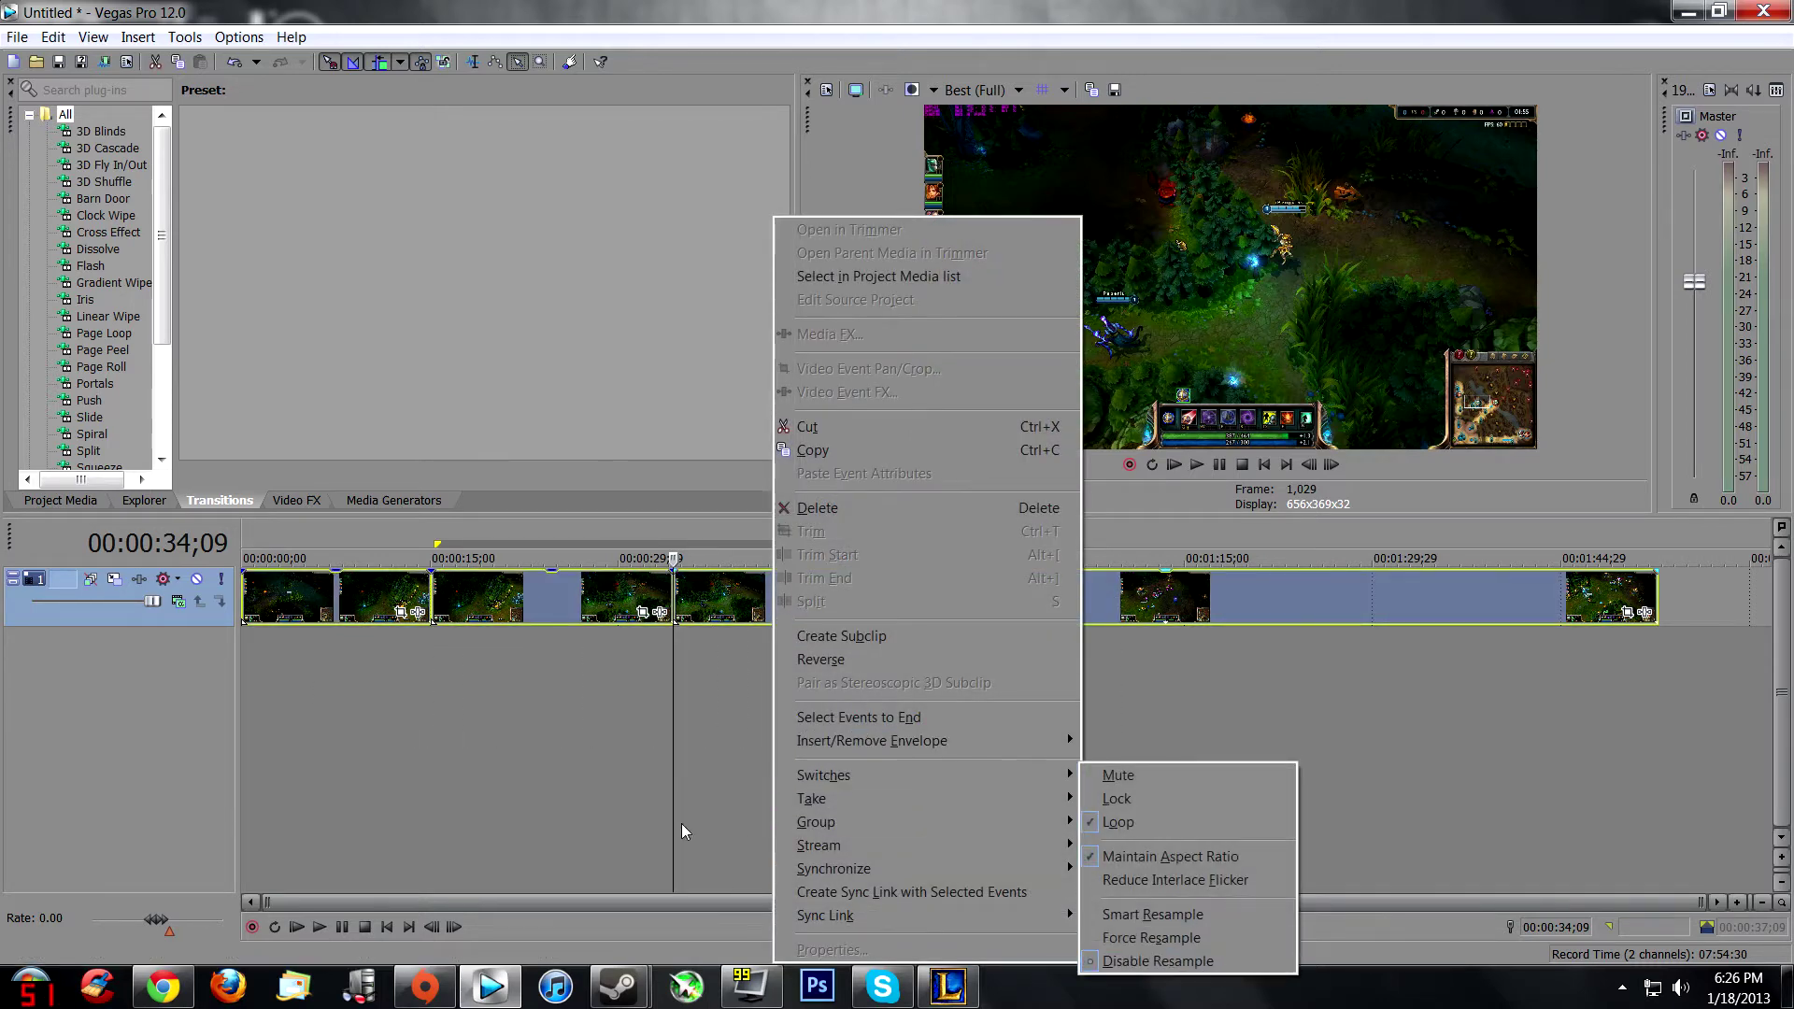
click(568, 772)
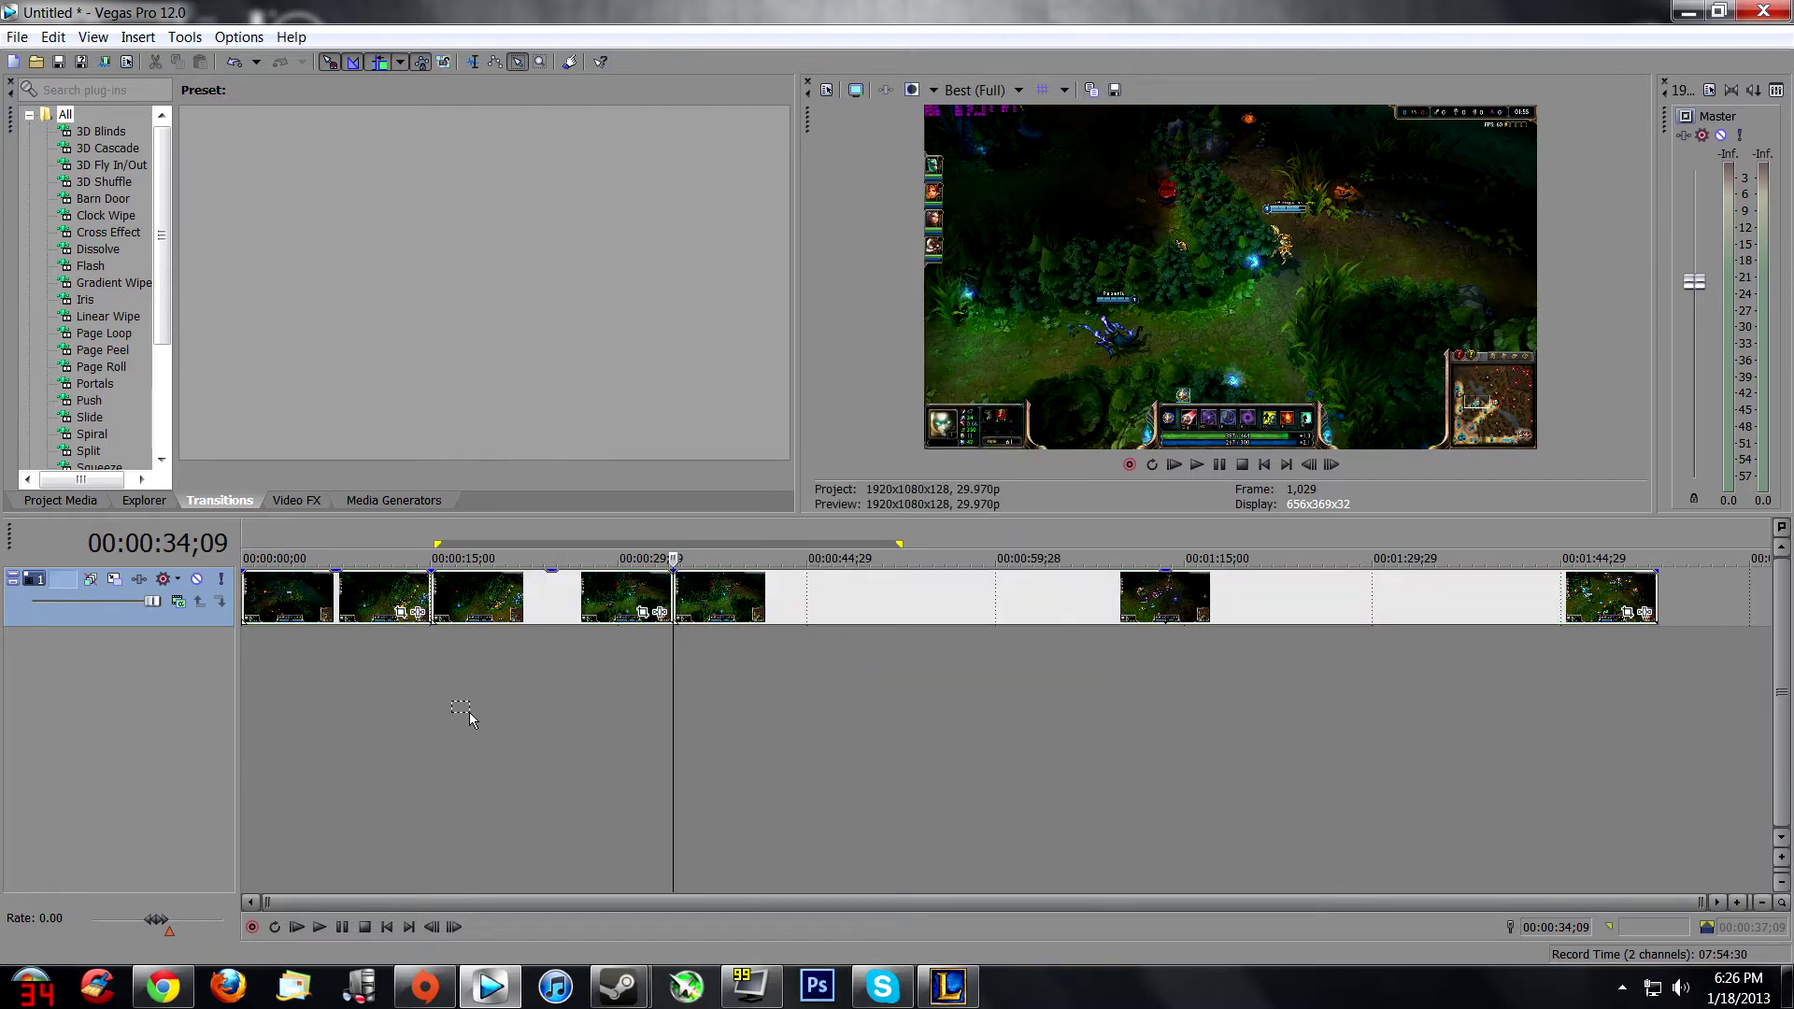
Return to the Normal Edit tool and place the timeline cursor at 00:00:00;20.
key(d)
key(d)
click(362, 687)
click(838, 687)
click(250, 682)
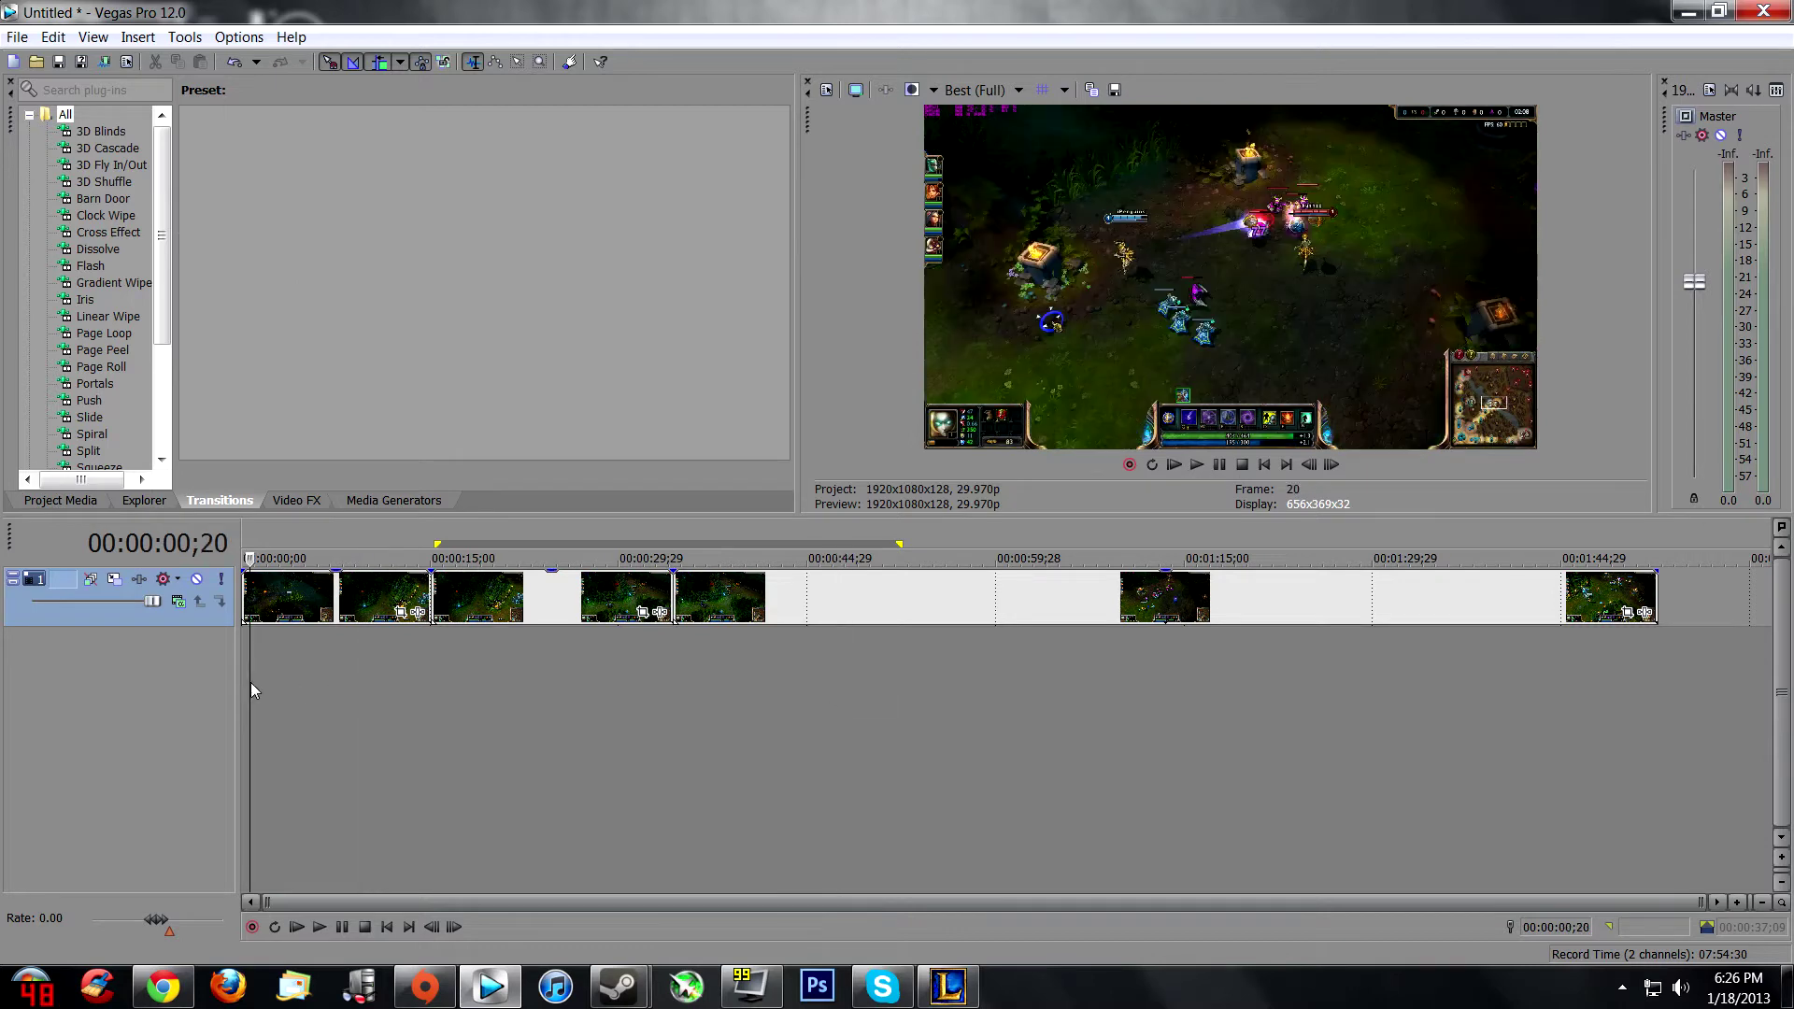
Review the GPU acceleration choices for video processing in the preferences, and close the preferences without saving changes.
click(239, 37)
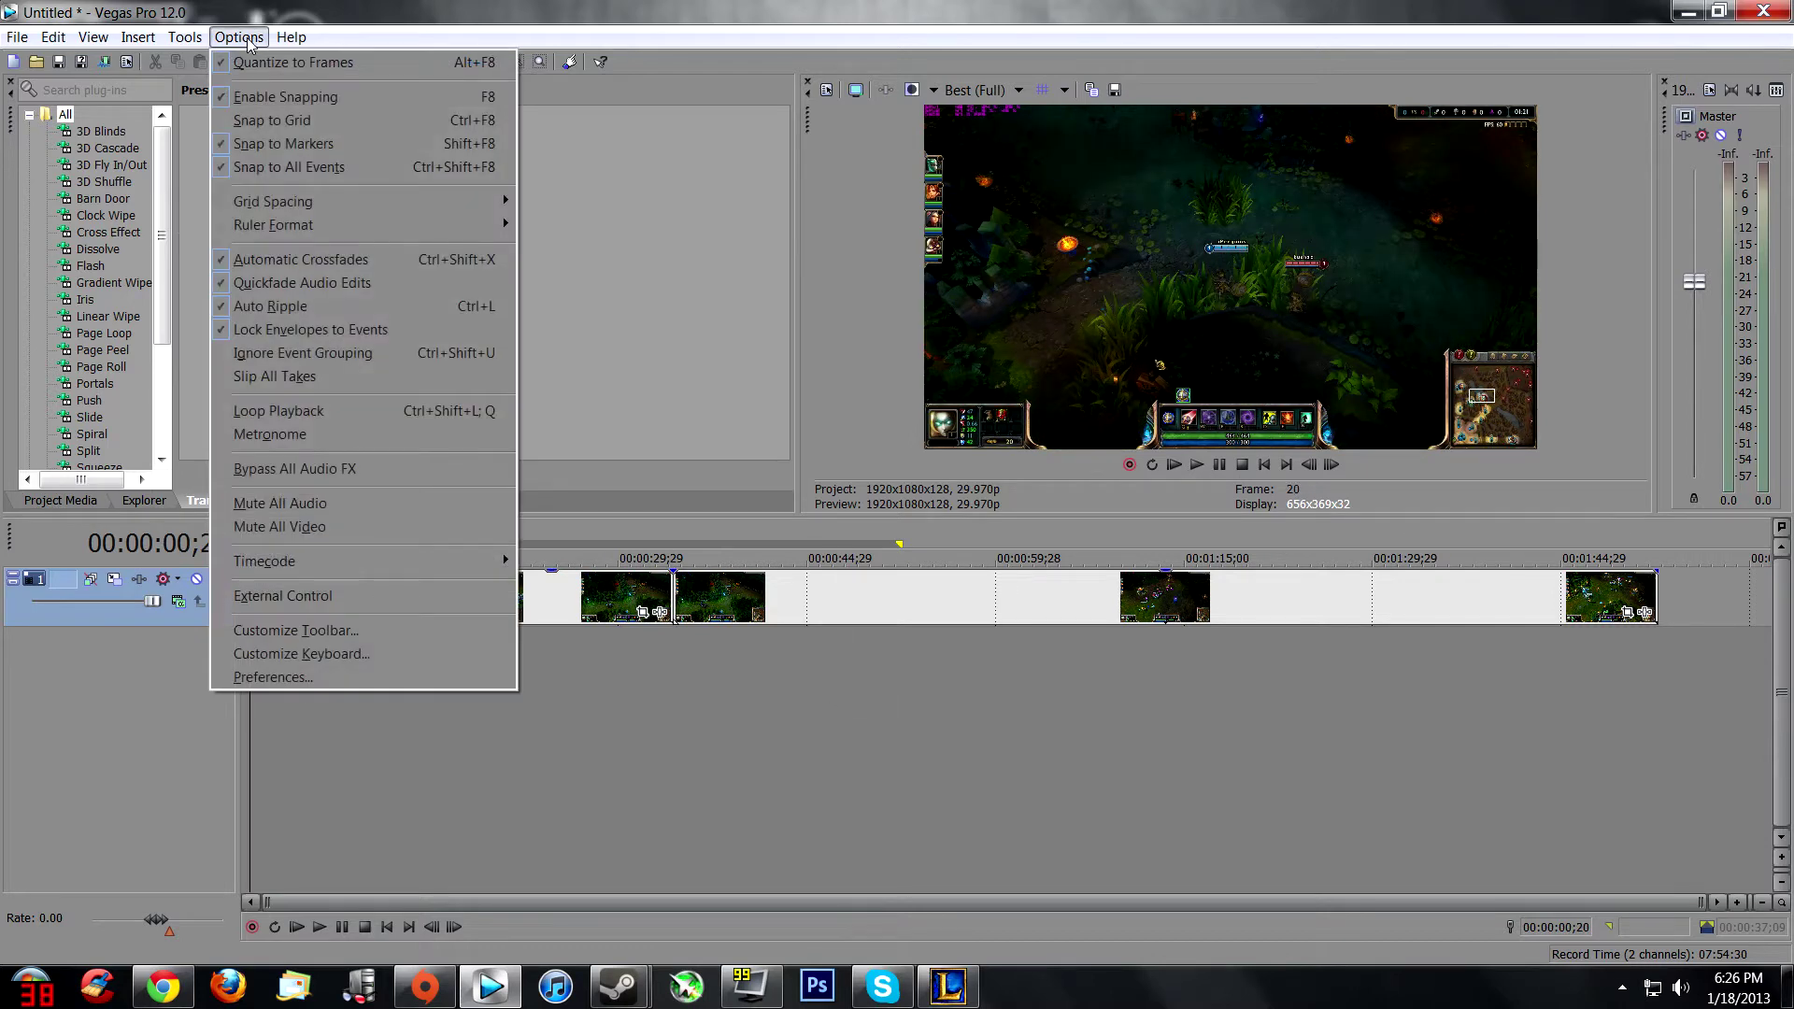
click(372, 672)
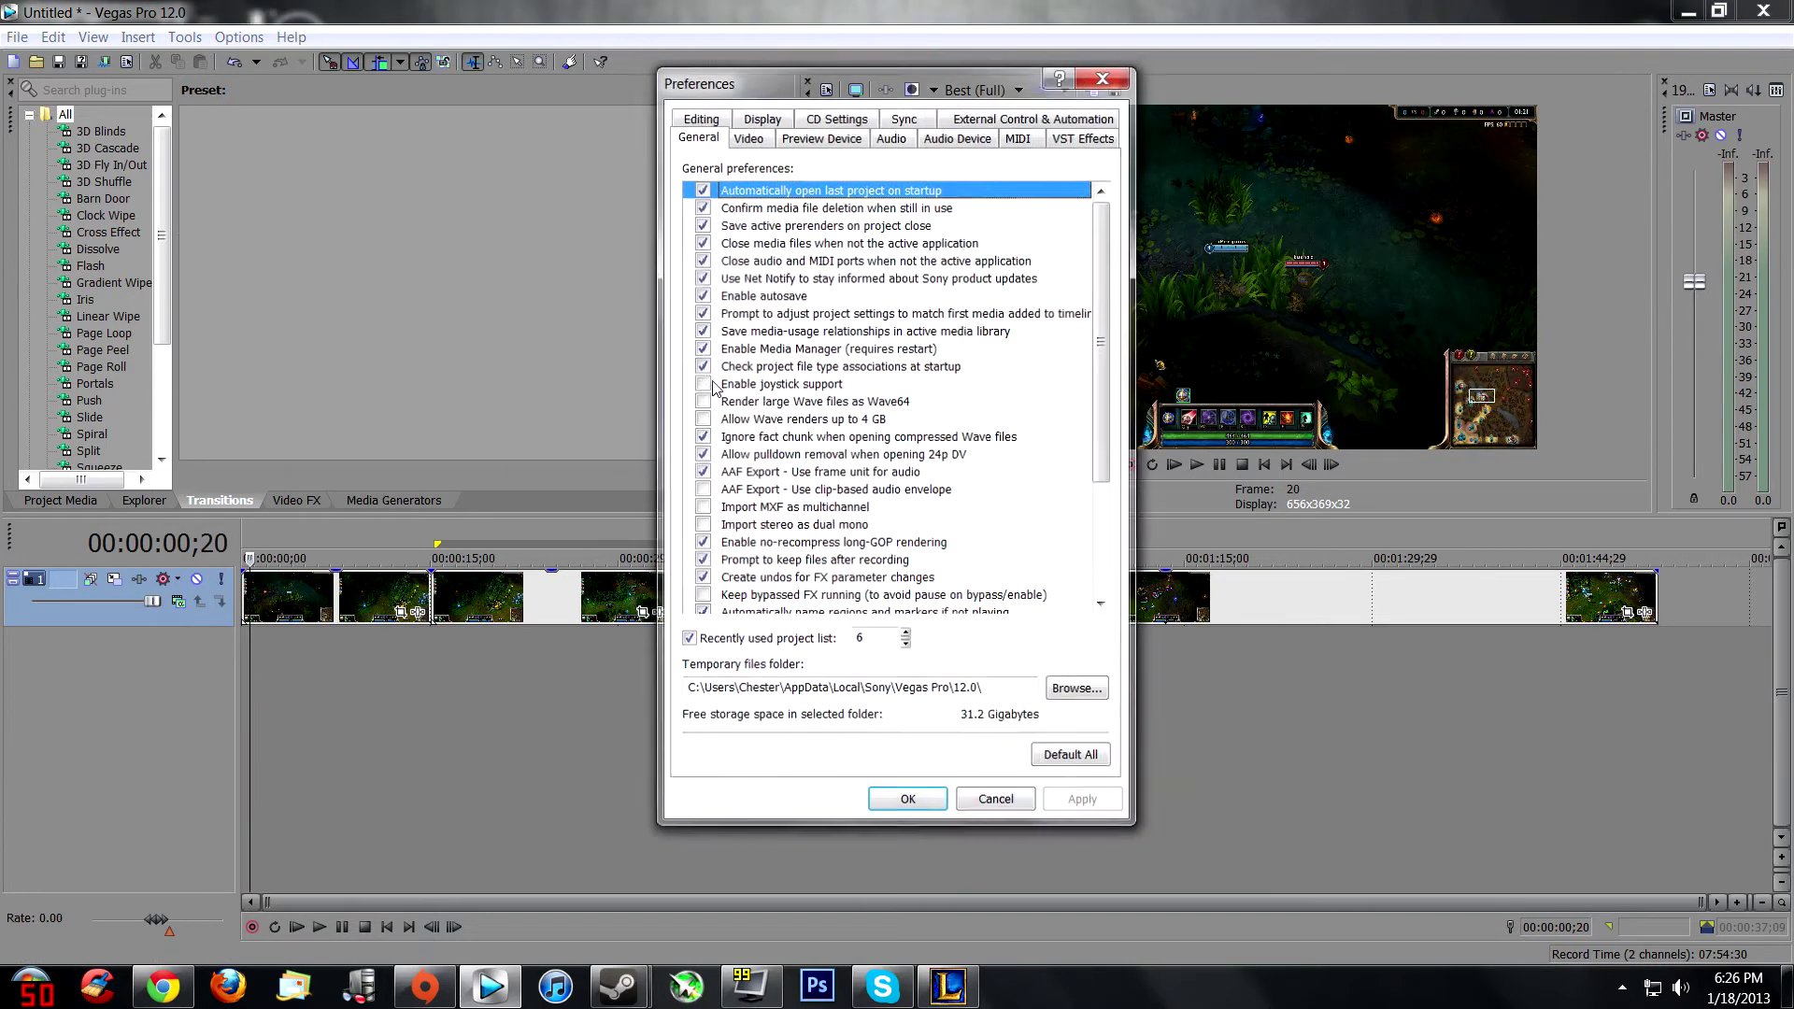
click(748, 139)
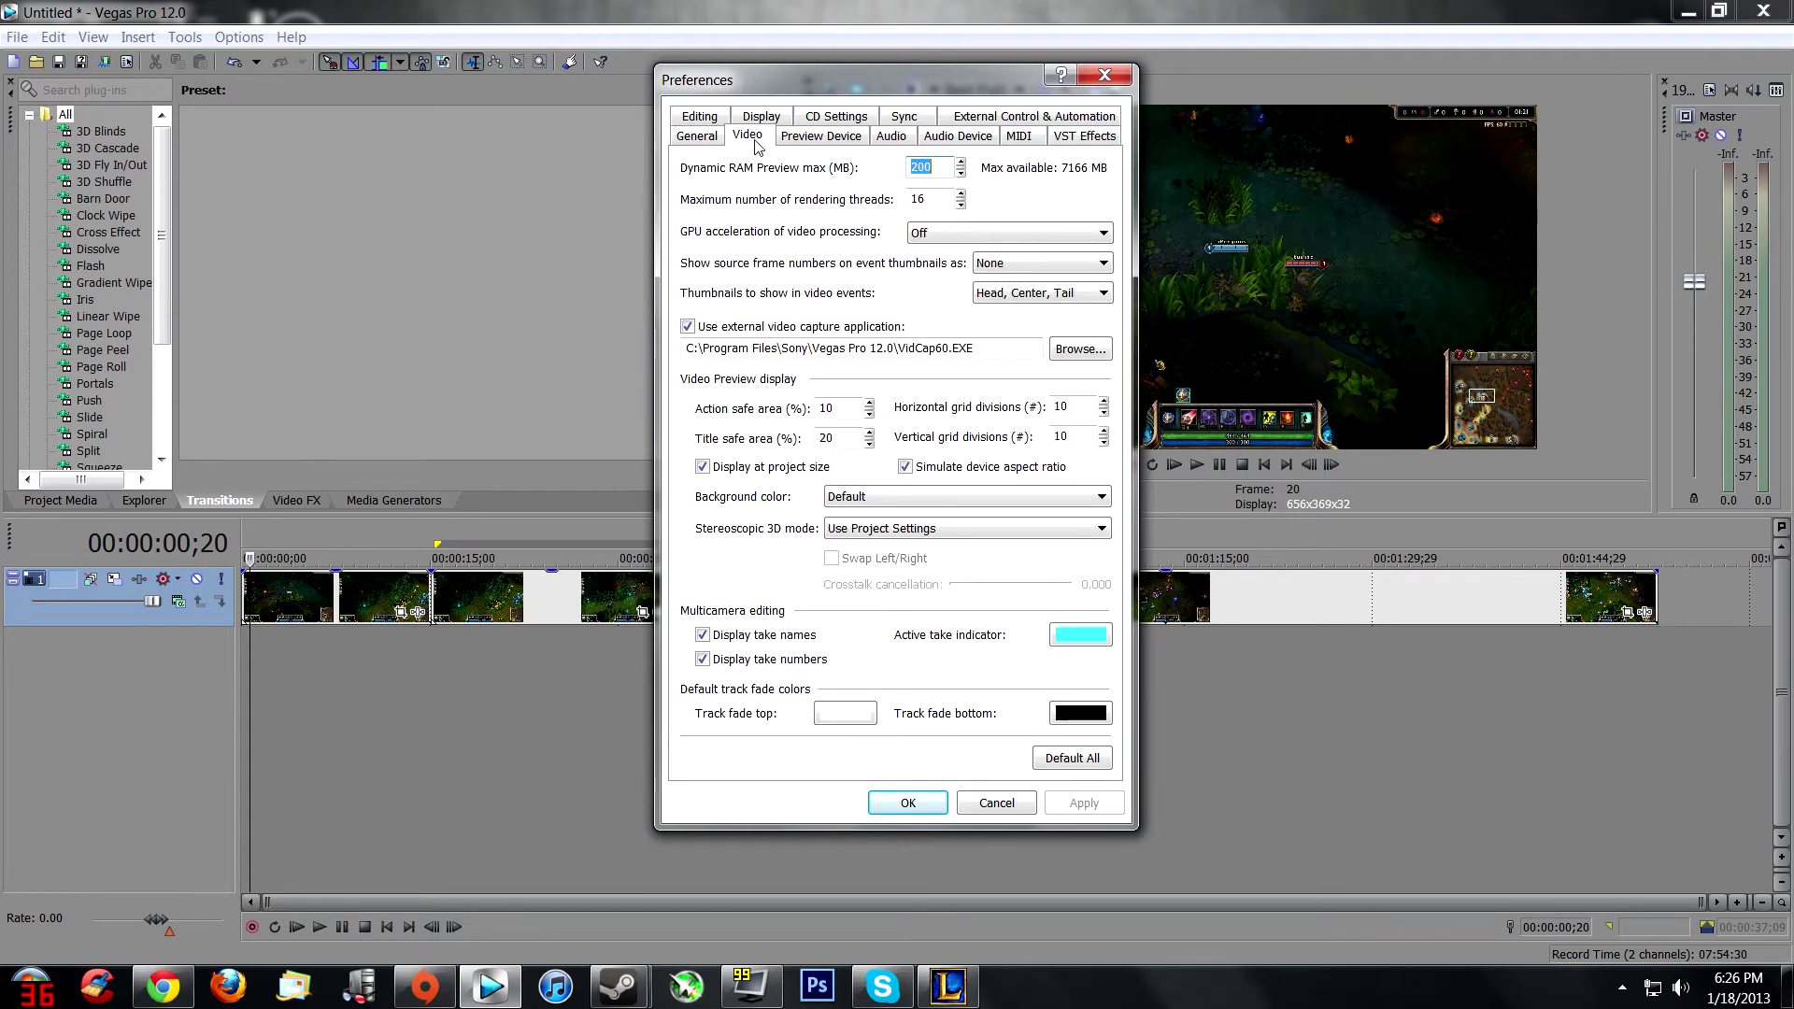
click(962, 238)
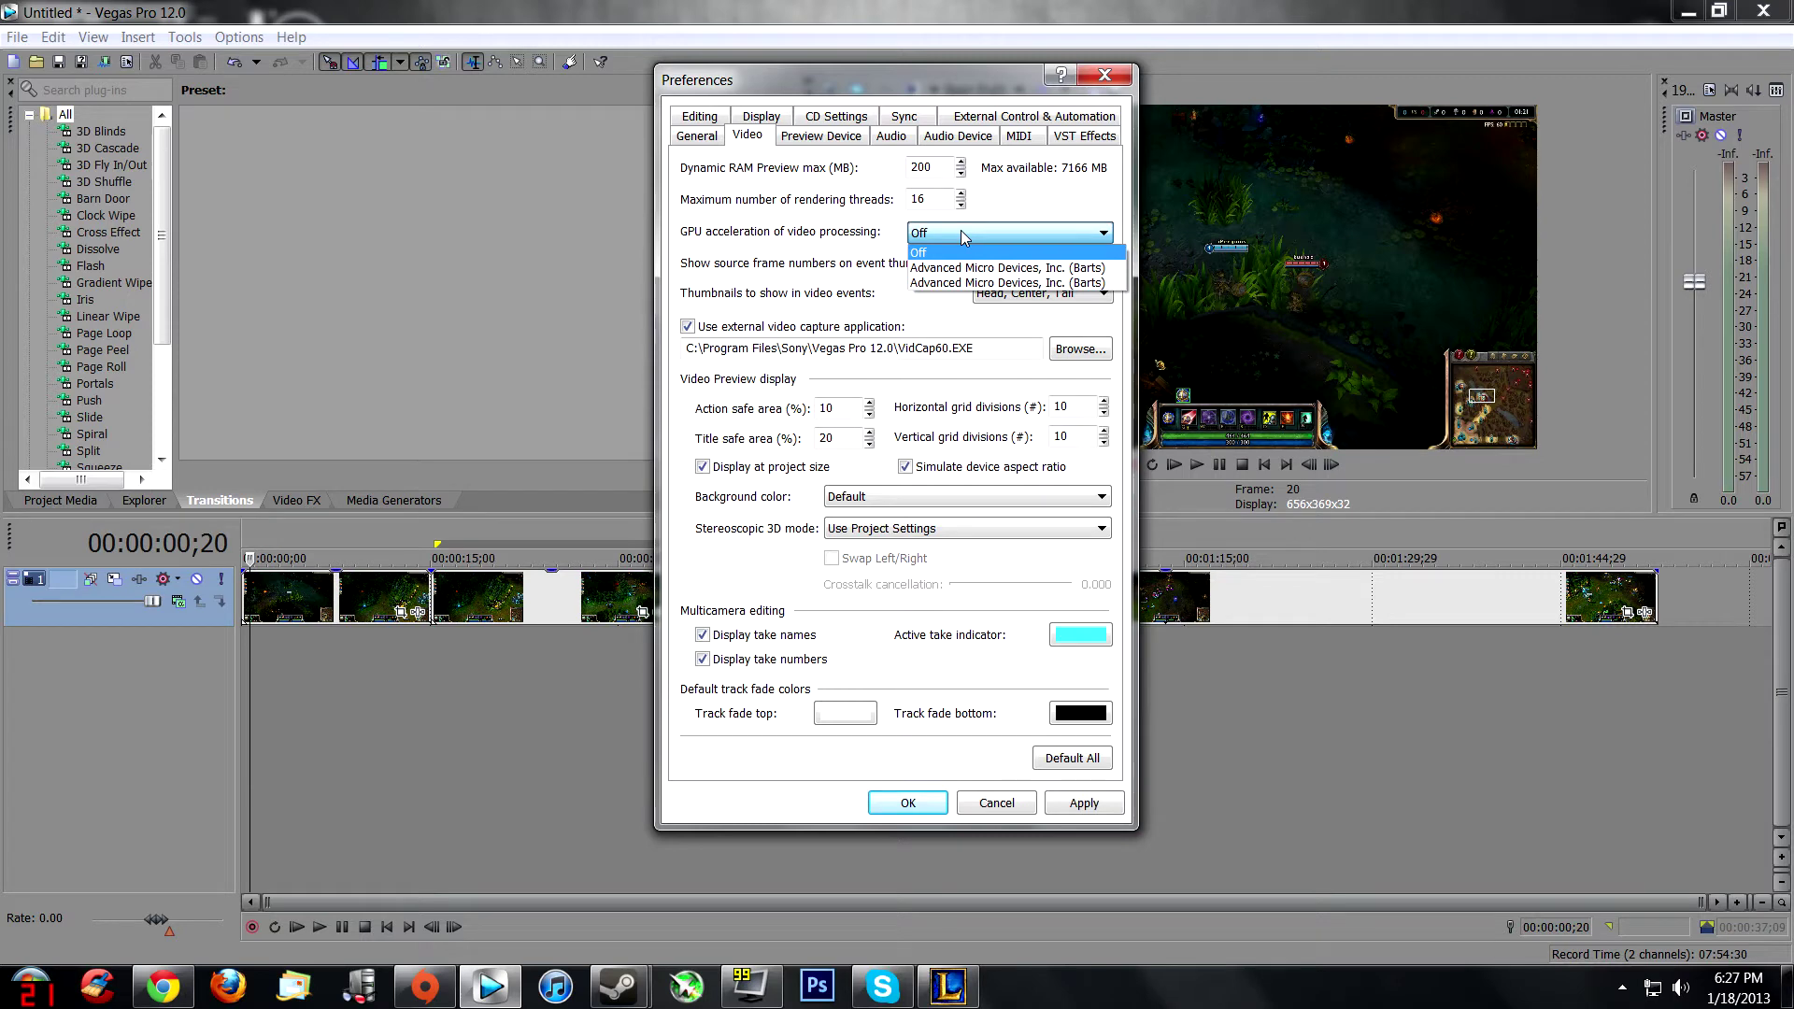
click(960, 230)
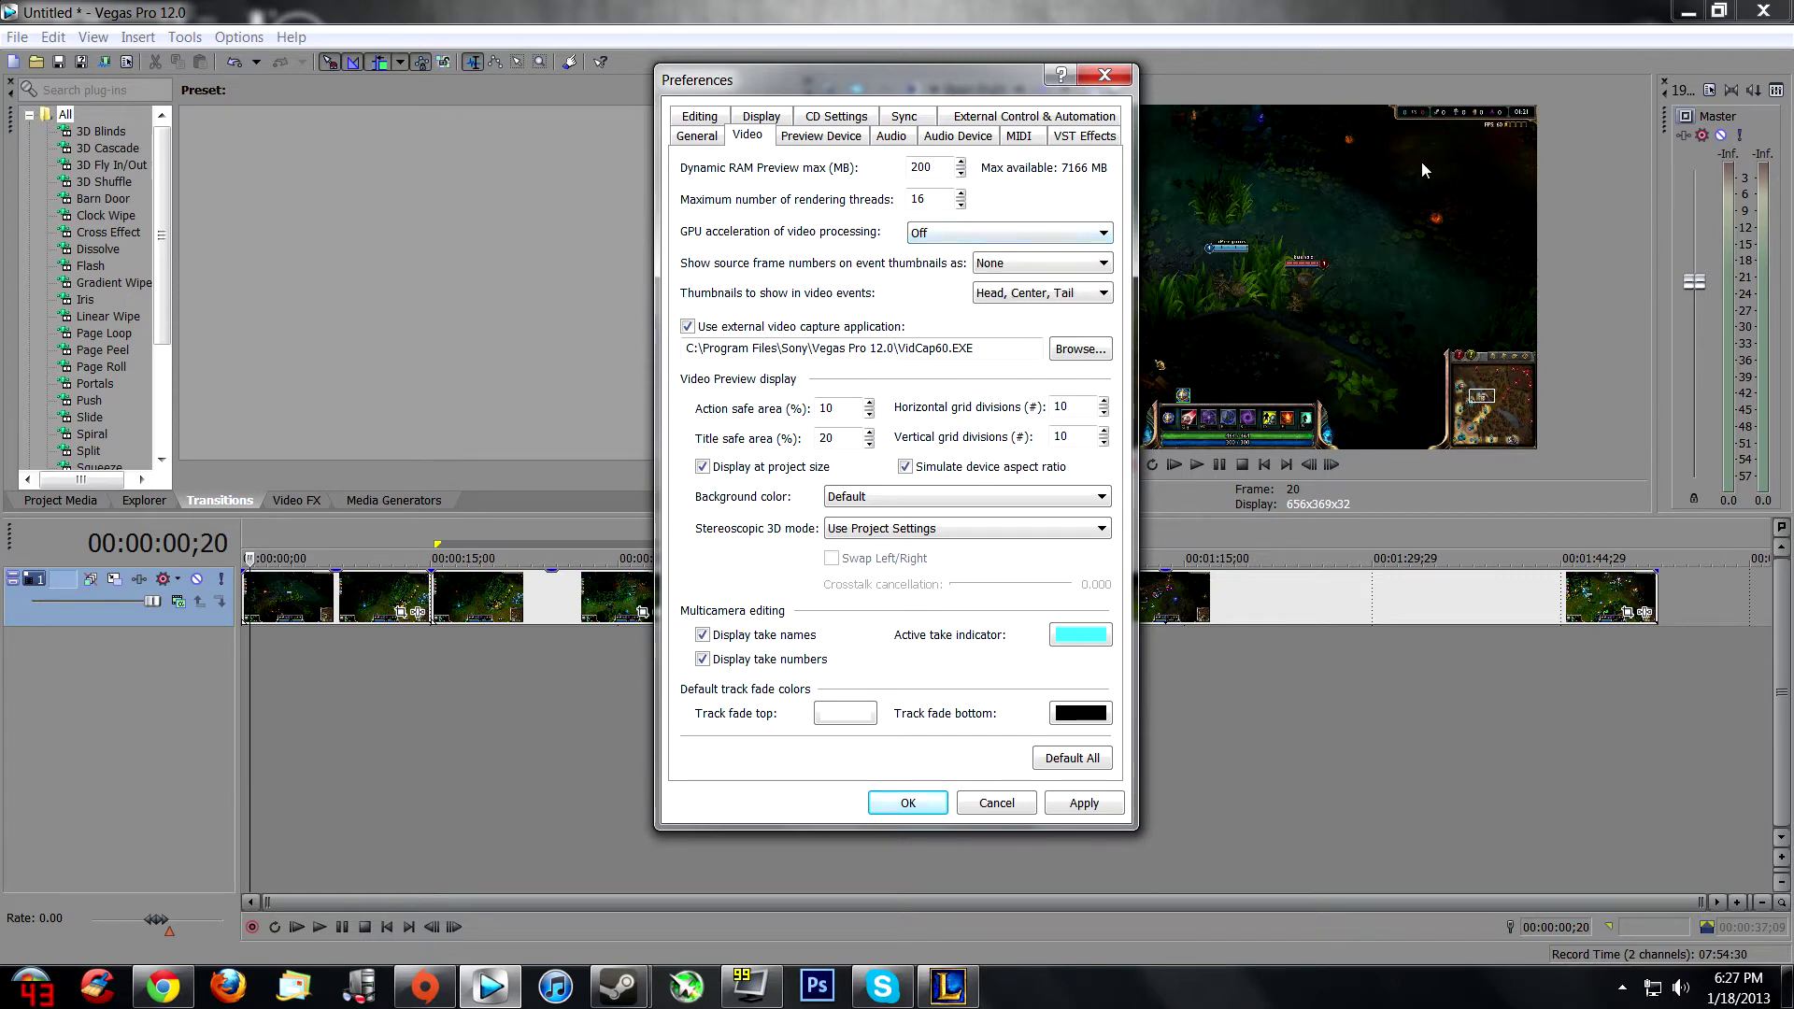
drag(962, 80, 580, 70)
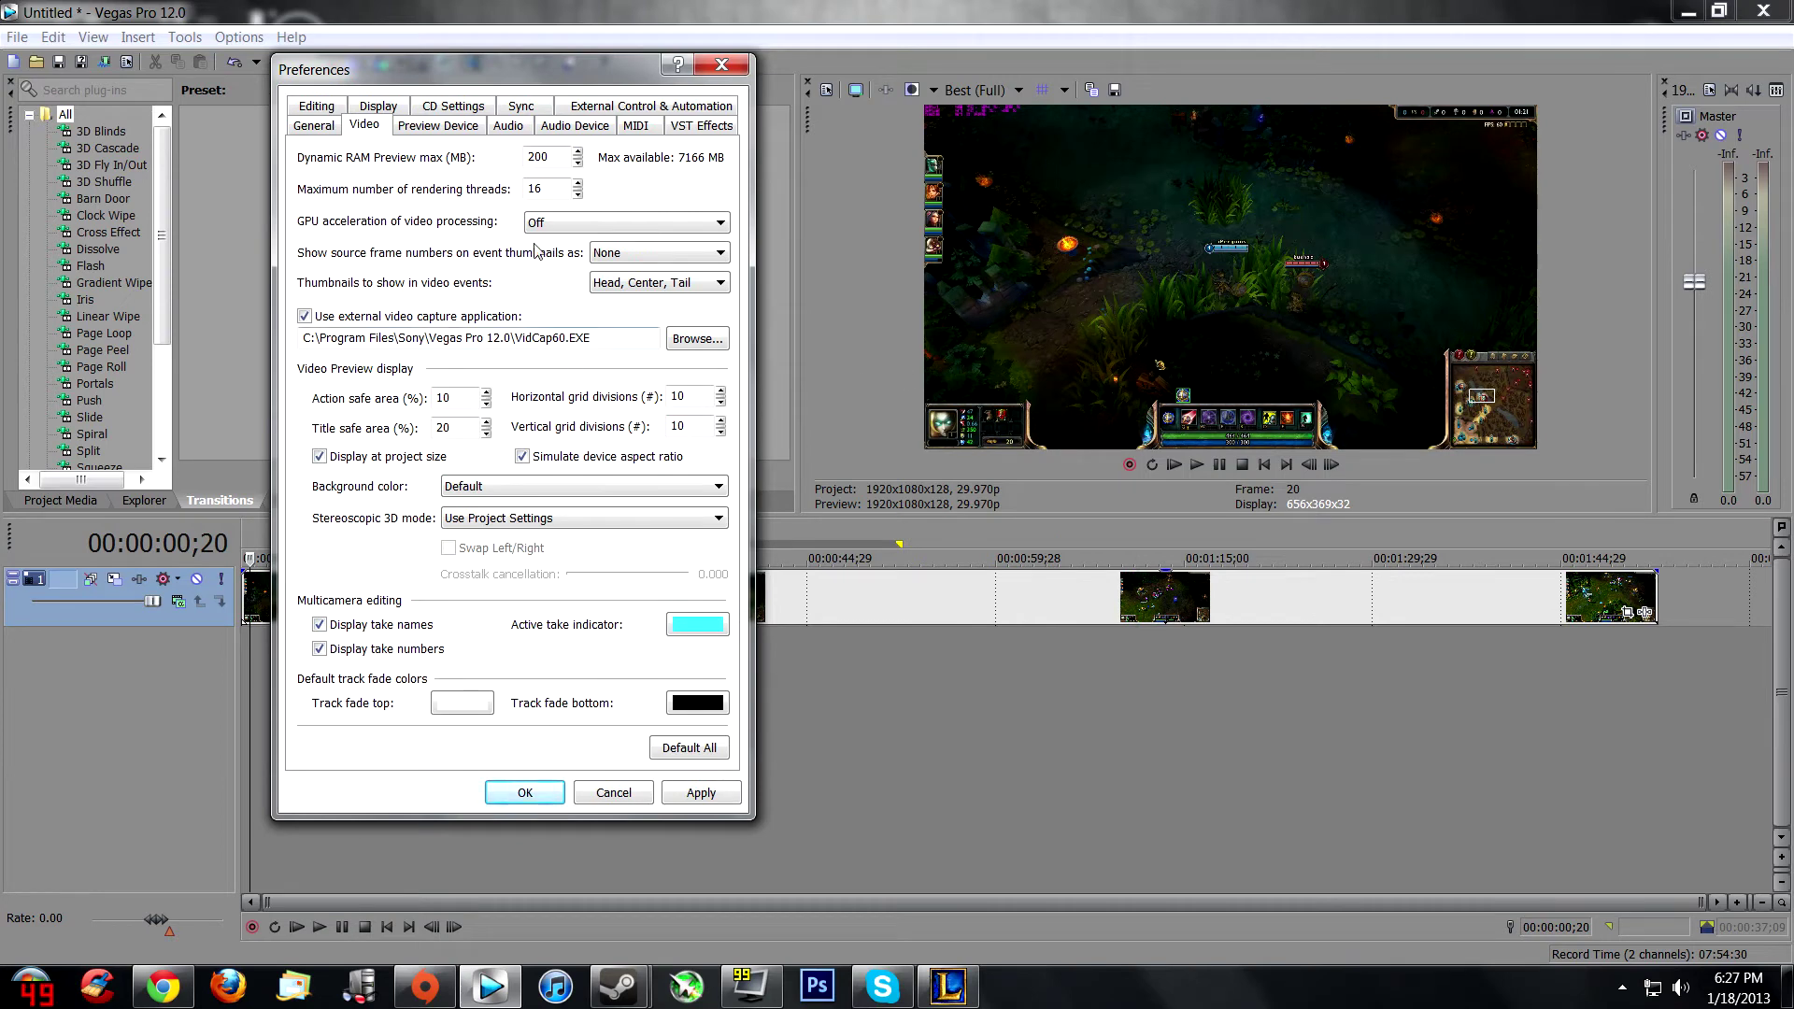
click(563, 226)
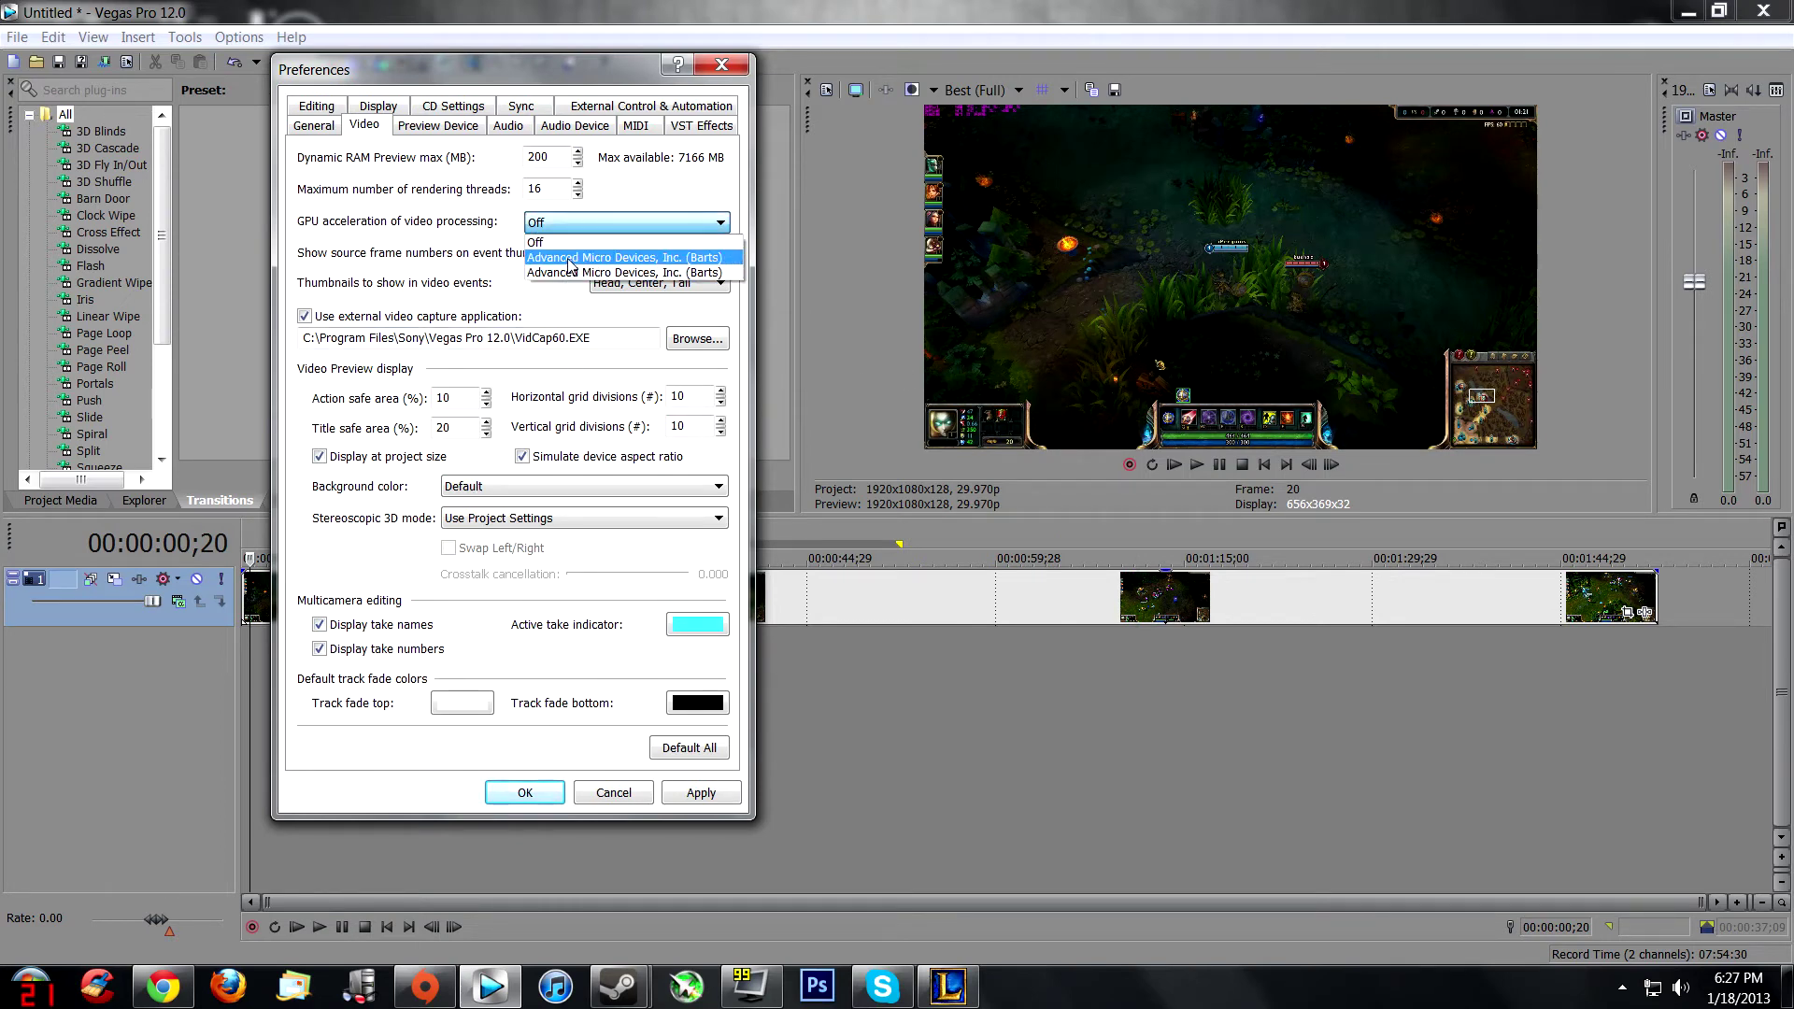
click(608, 810)
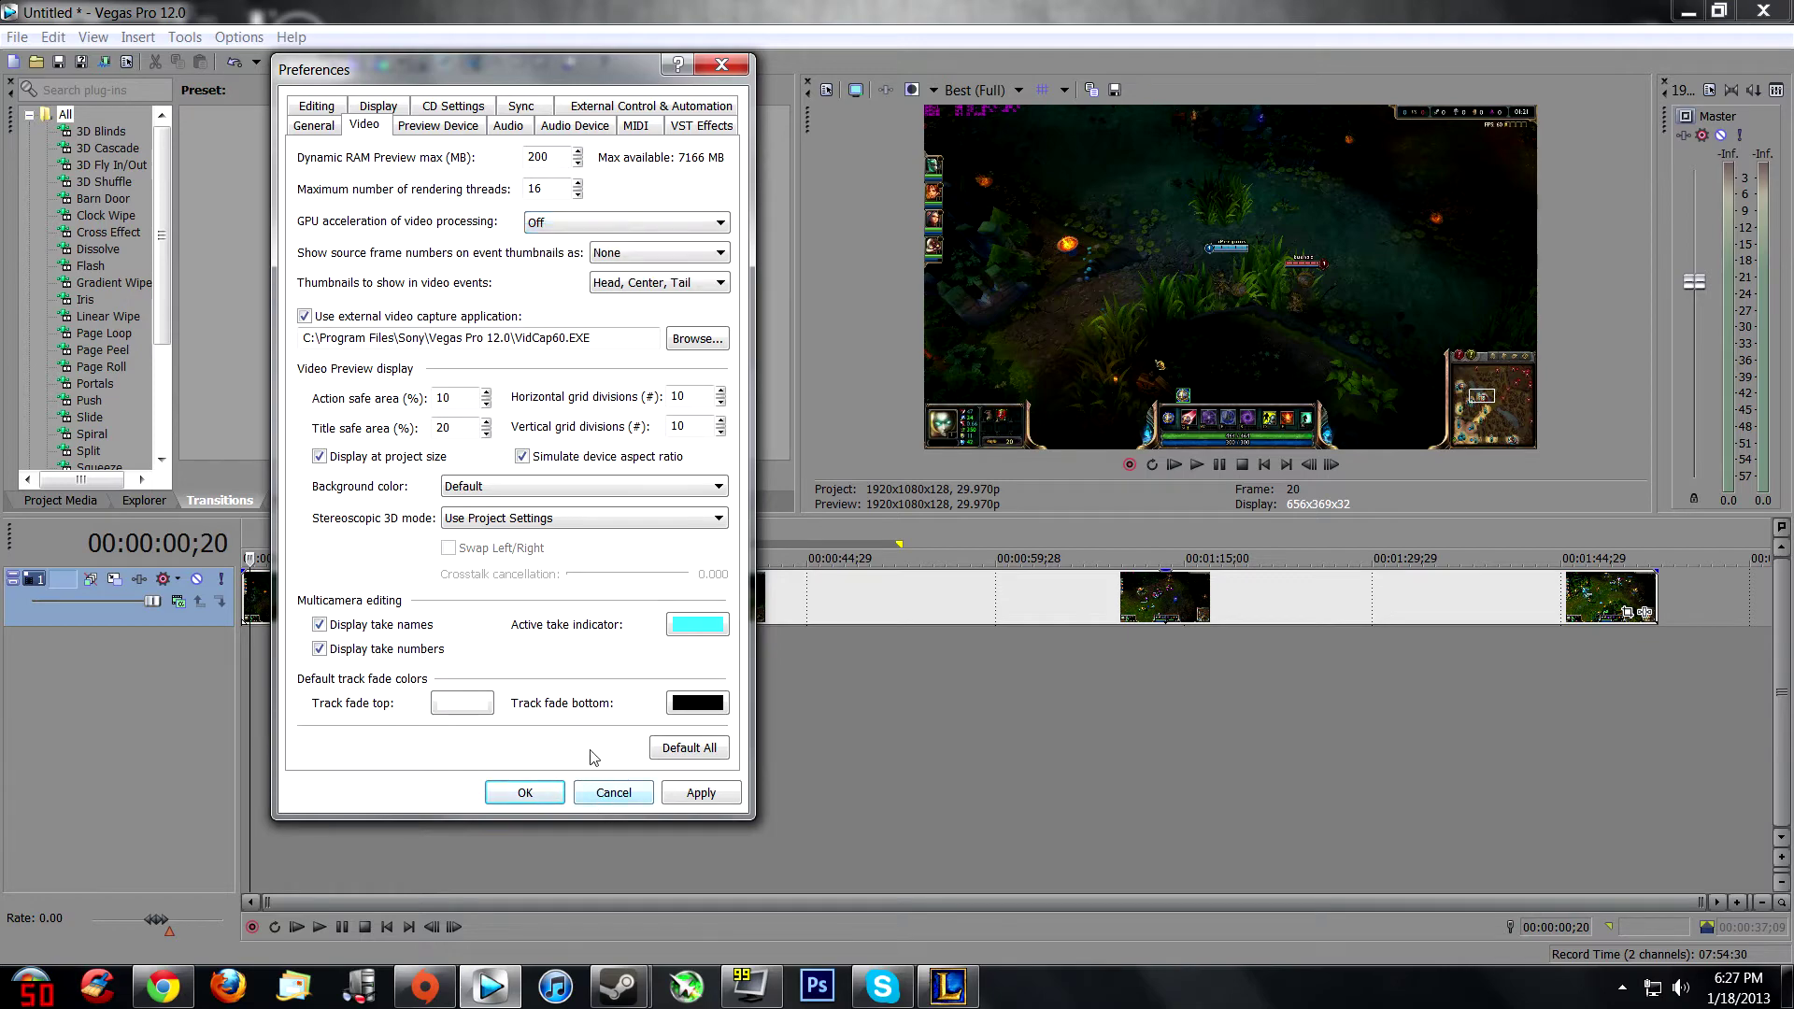
click(613, 793)
Open the Render As settings and select the Internet HD 1080p template under MainConcept AVC/AAC.
click(17, 38)
click(335, 224)
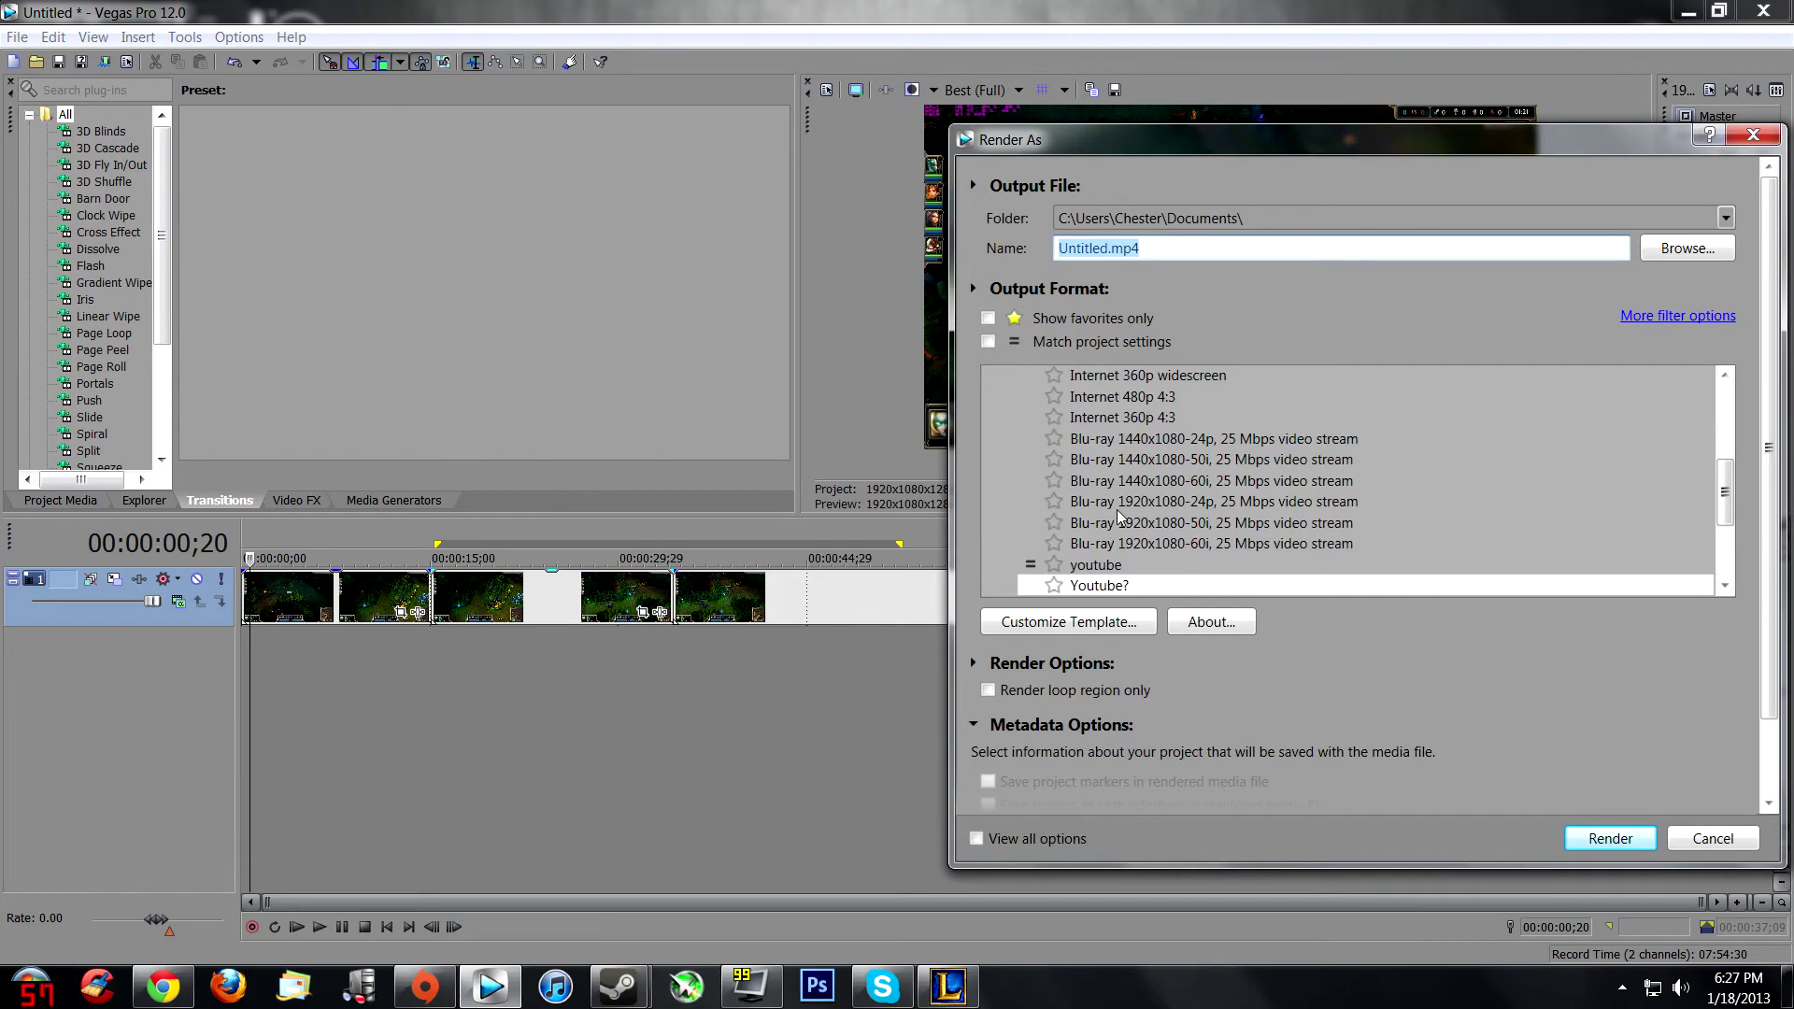
click(989, 397)
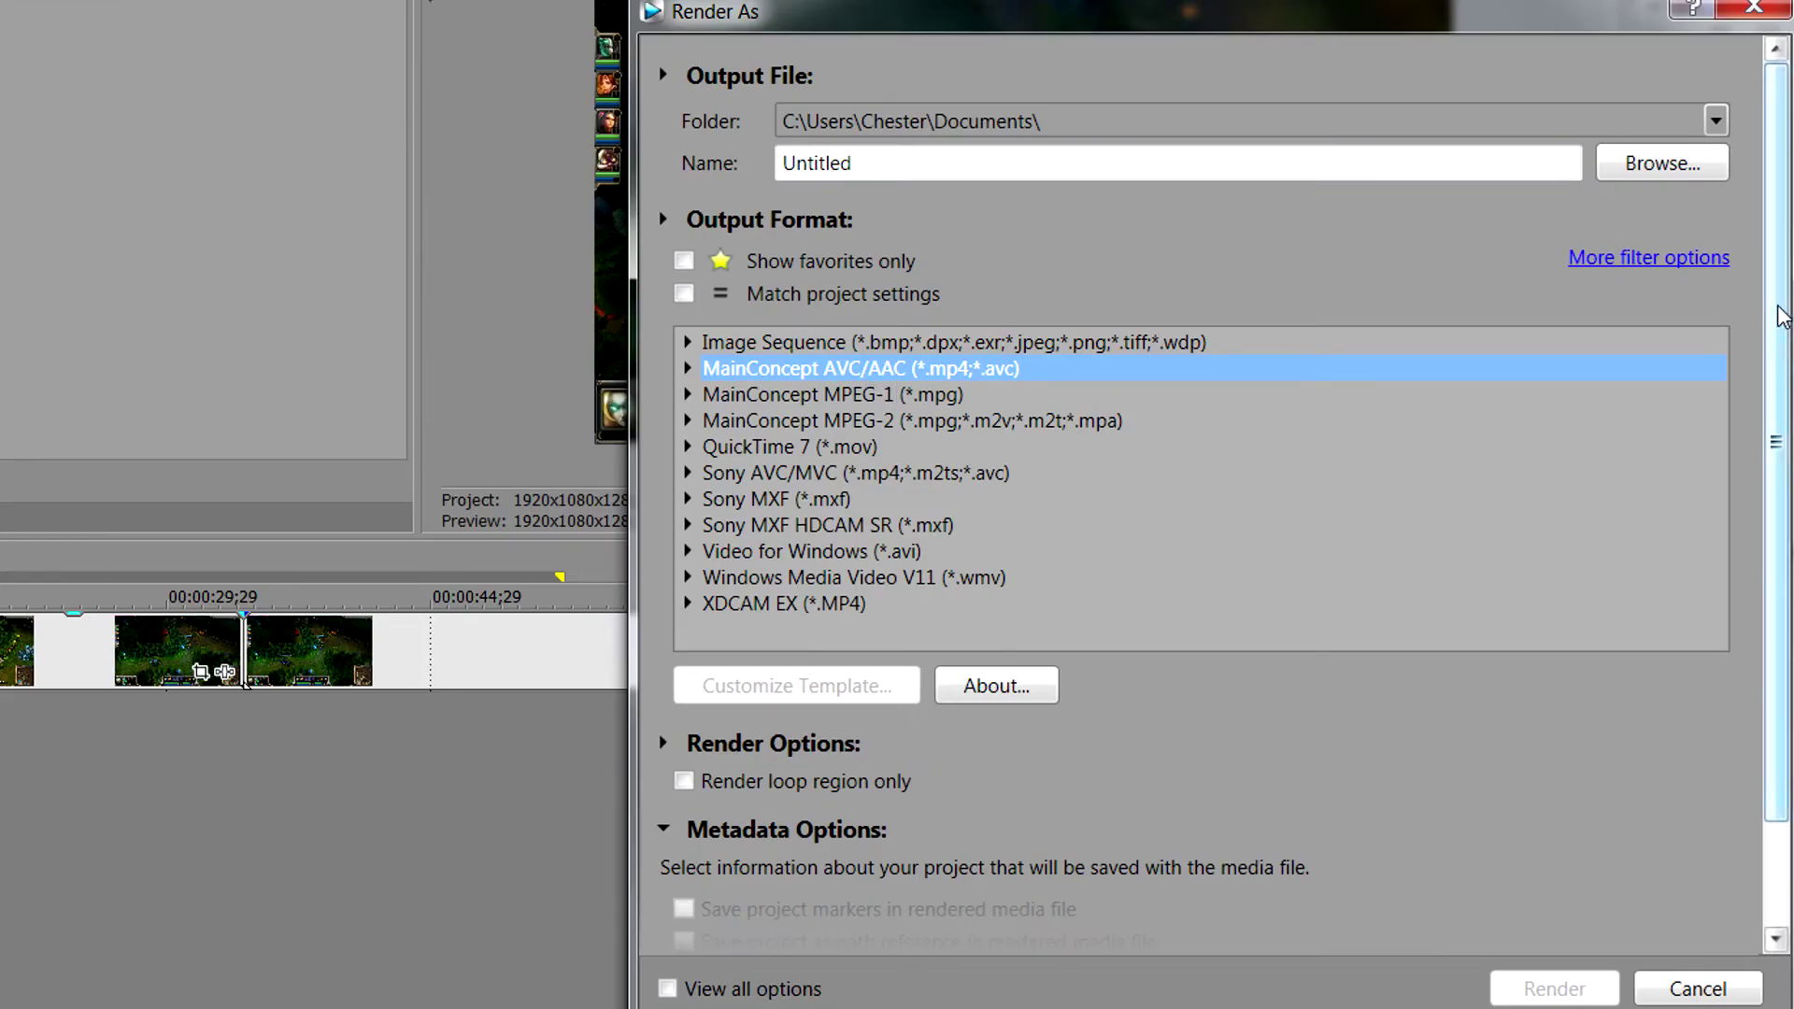
click(696, 368)
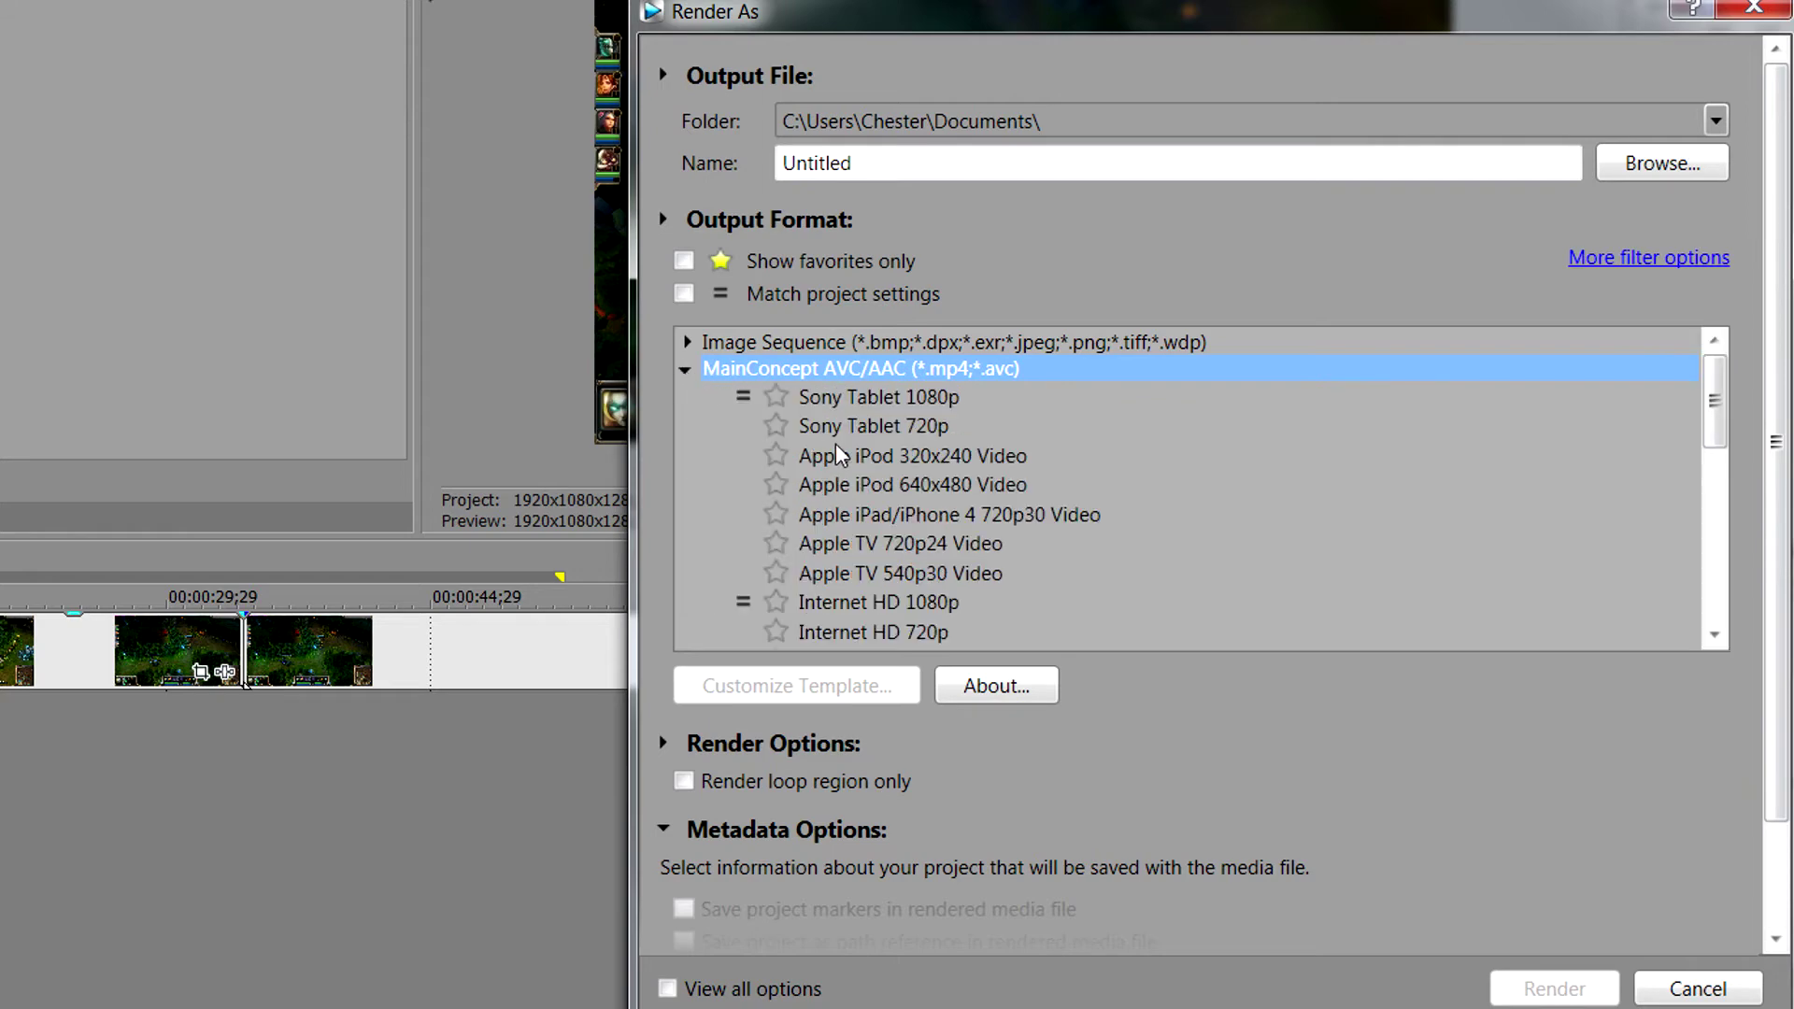
scroll(809, 445, down, 2)
click(835, 444)
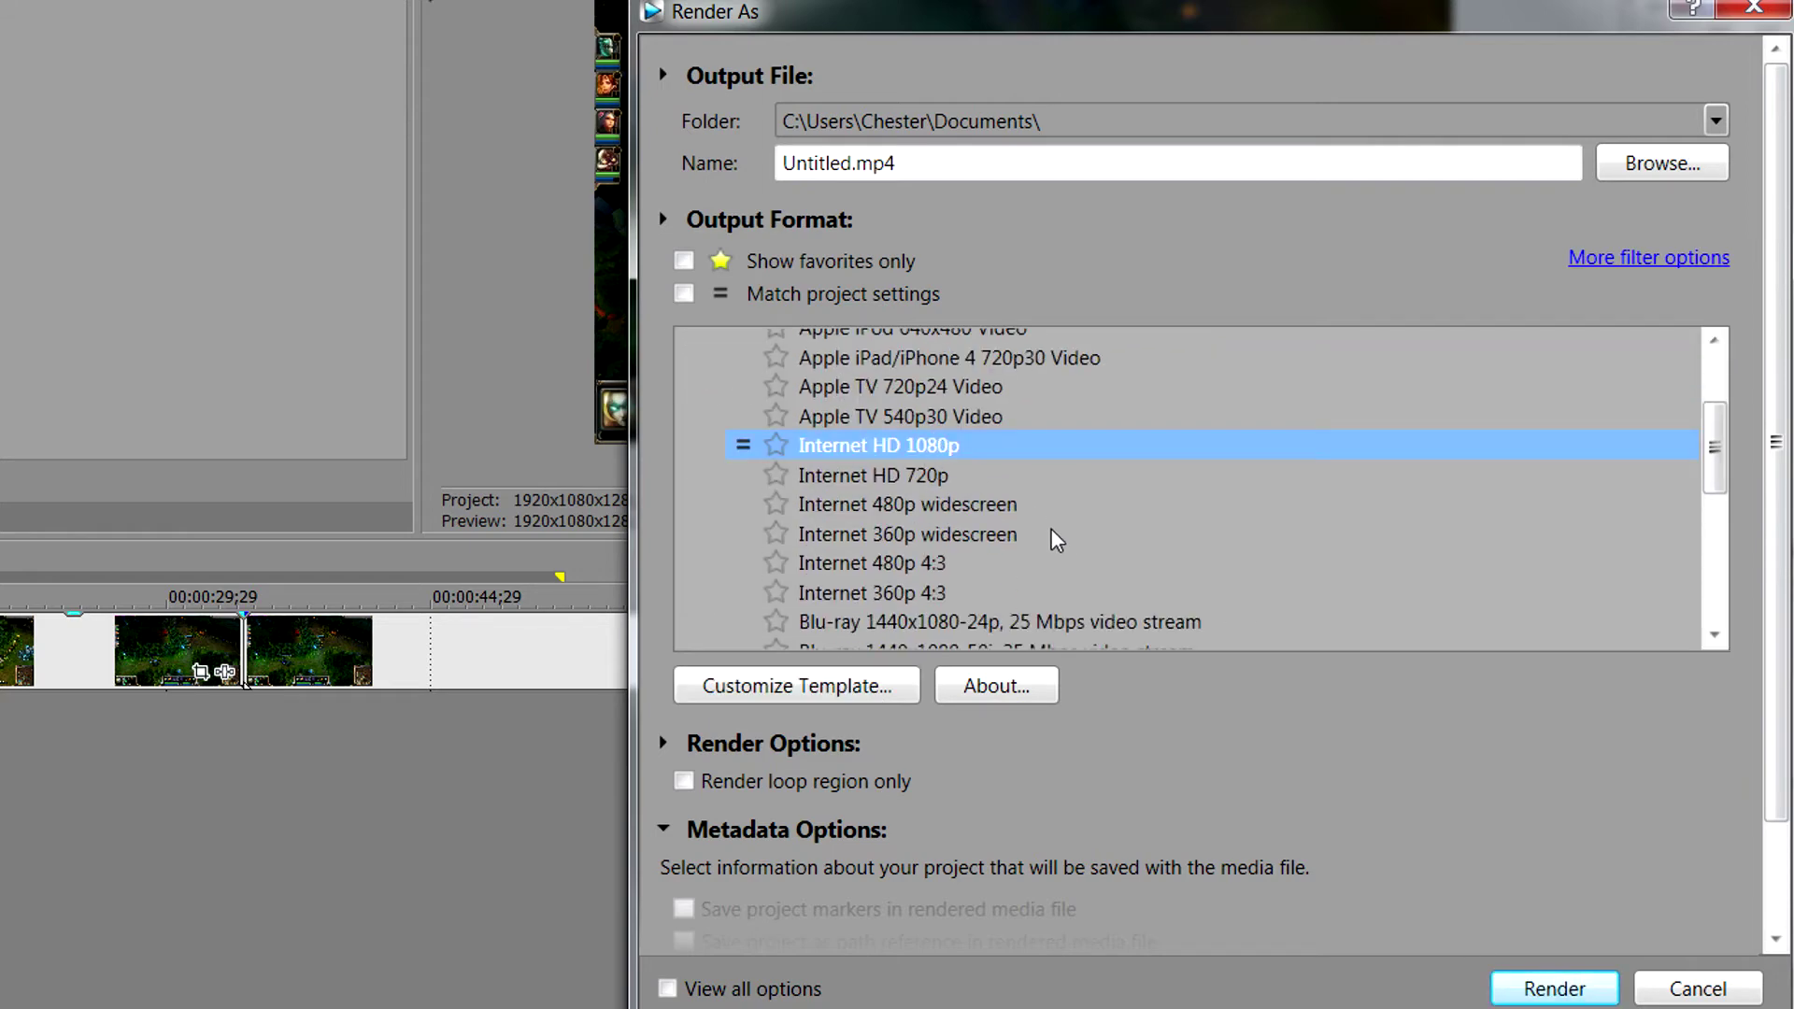
click(931, 474)
click(968, 451)
Open the Internet HD 1080p template for customization and set its video profile to High.
click(878, 692)
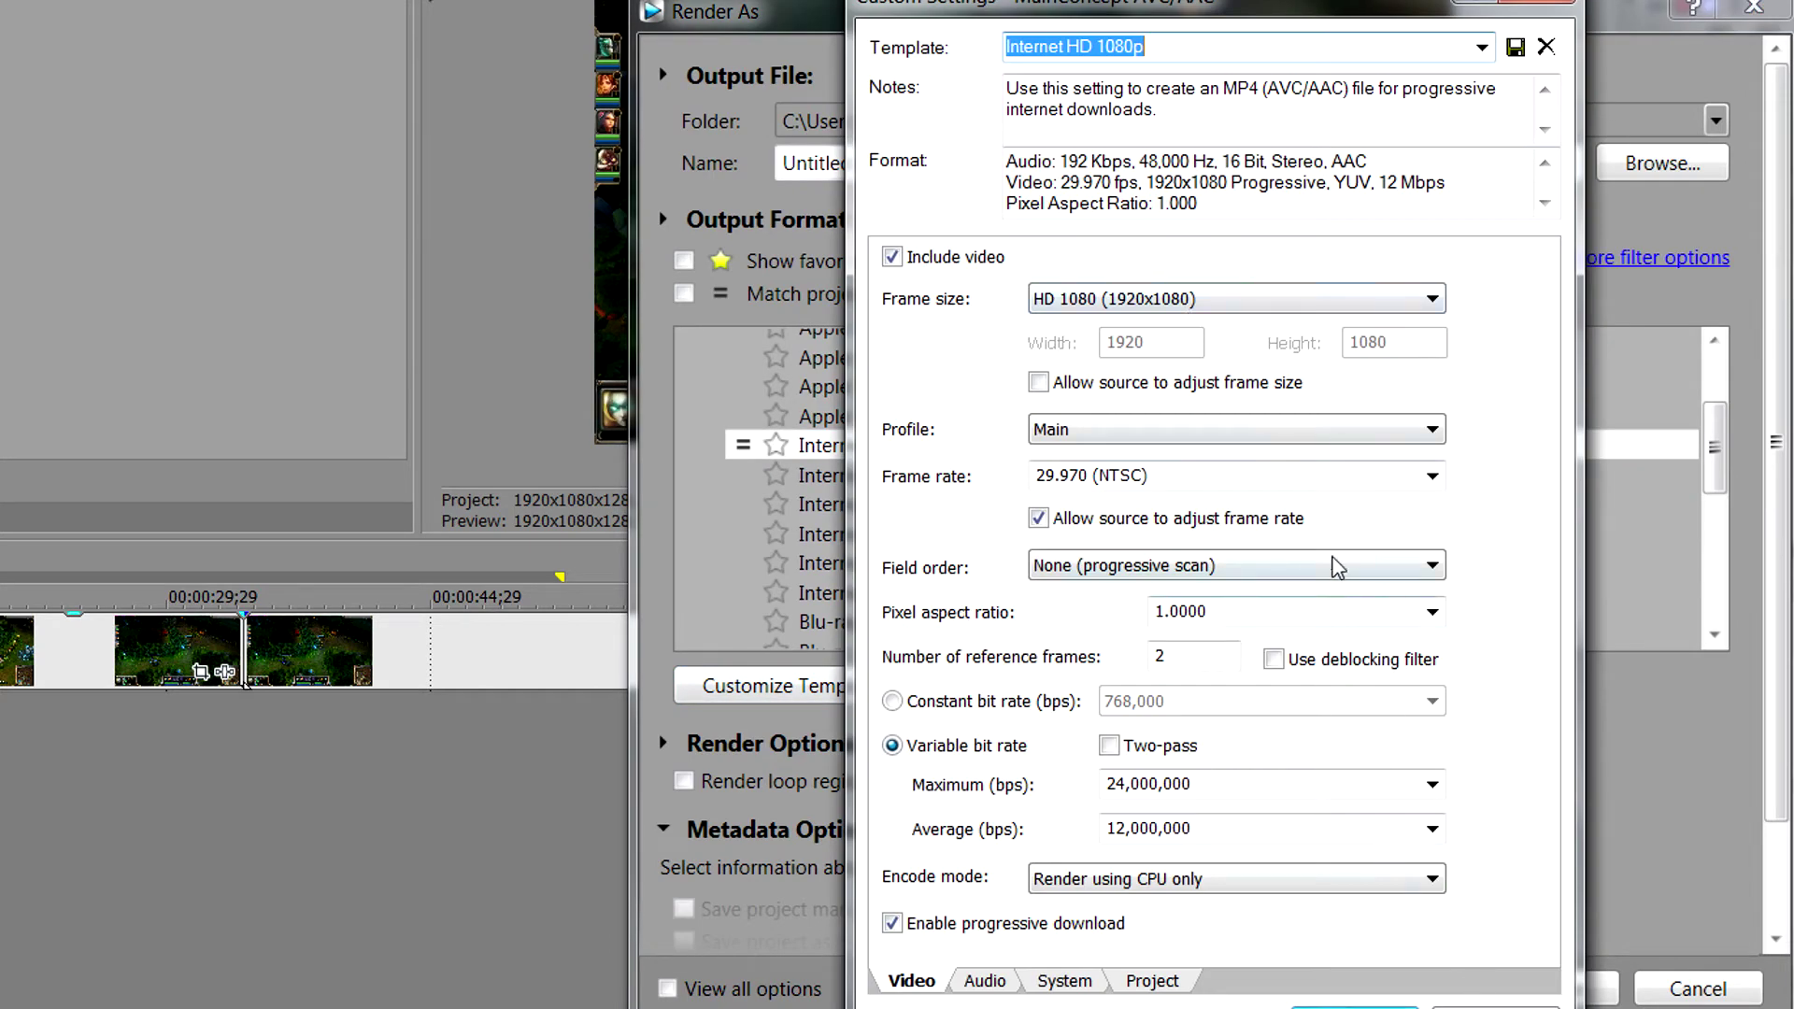
click(1126, 429)
click(1102, 484)
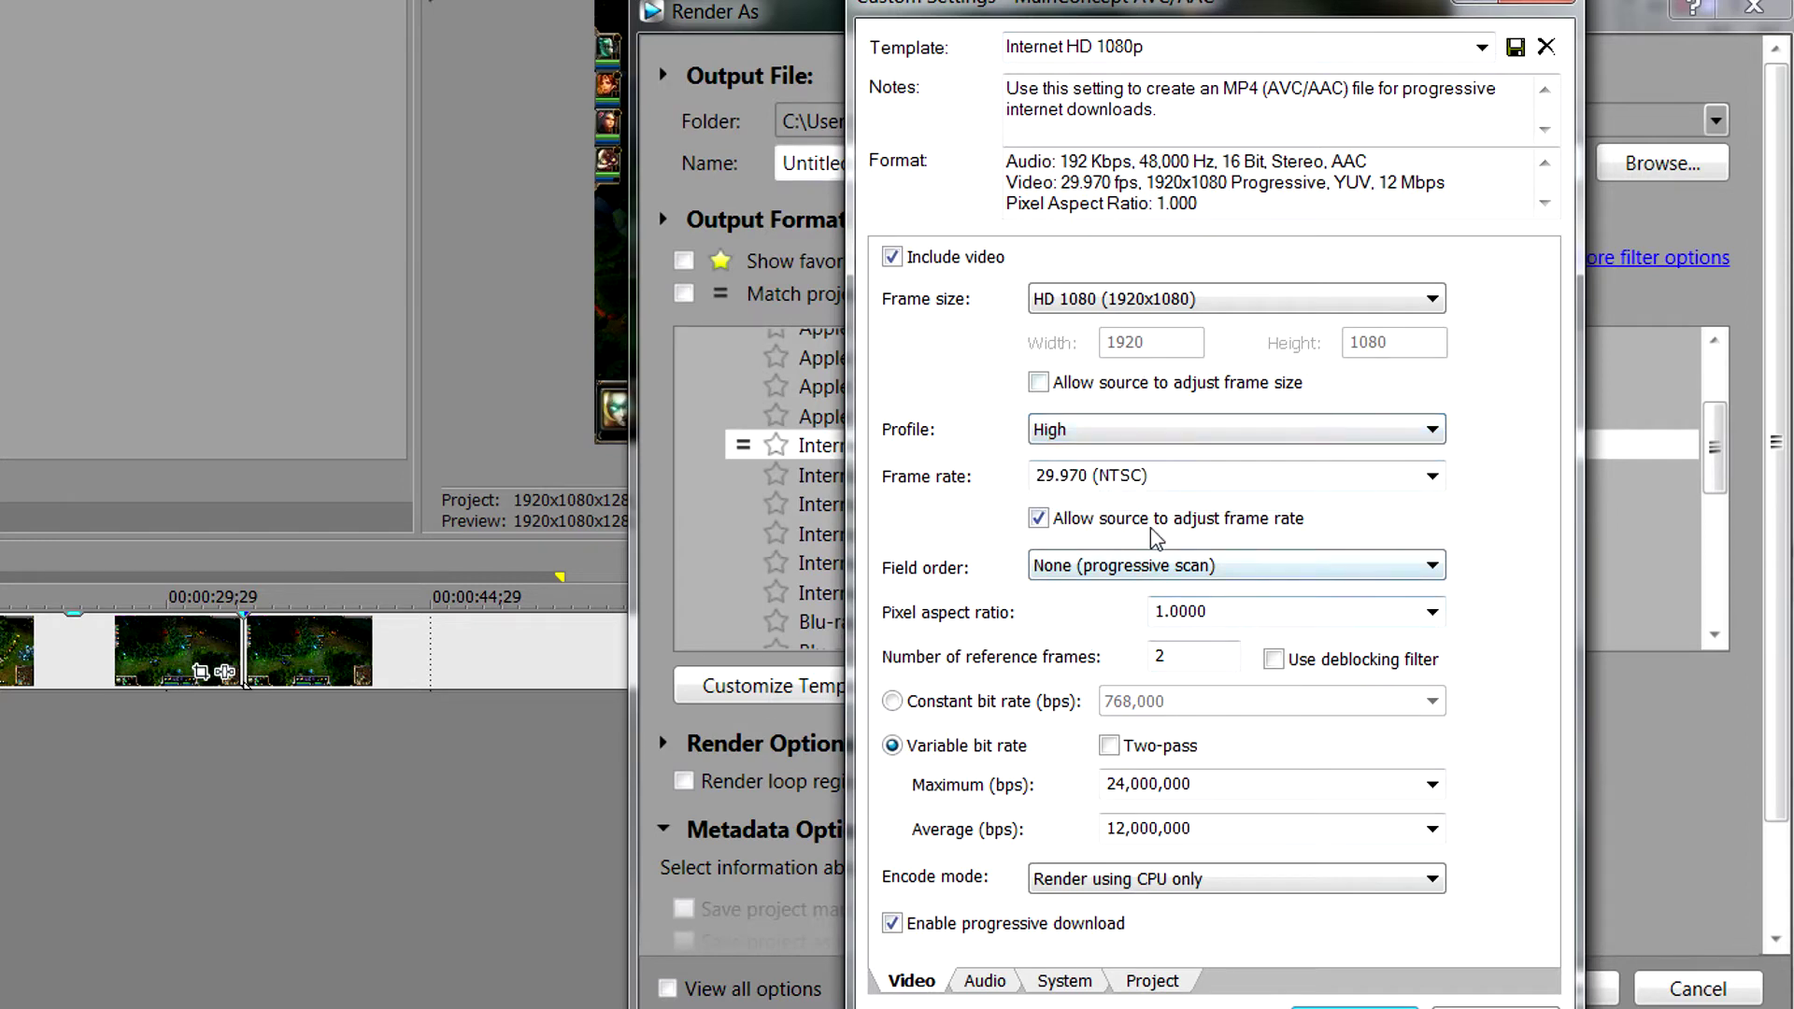
click(1091, 435)
click(1091, 477)
click(1091, 434)
click(1095, 497)
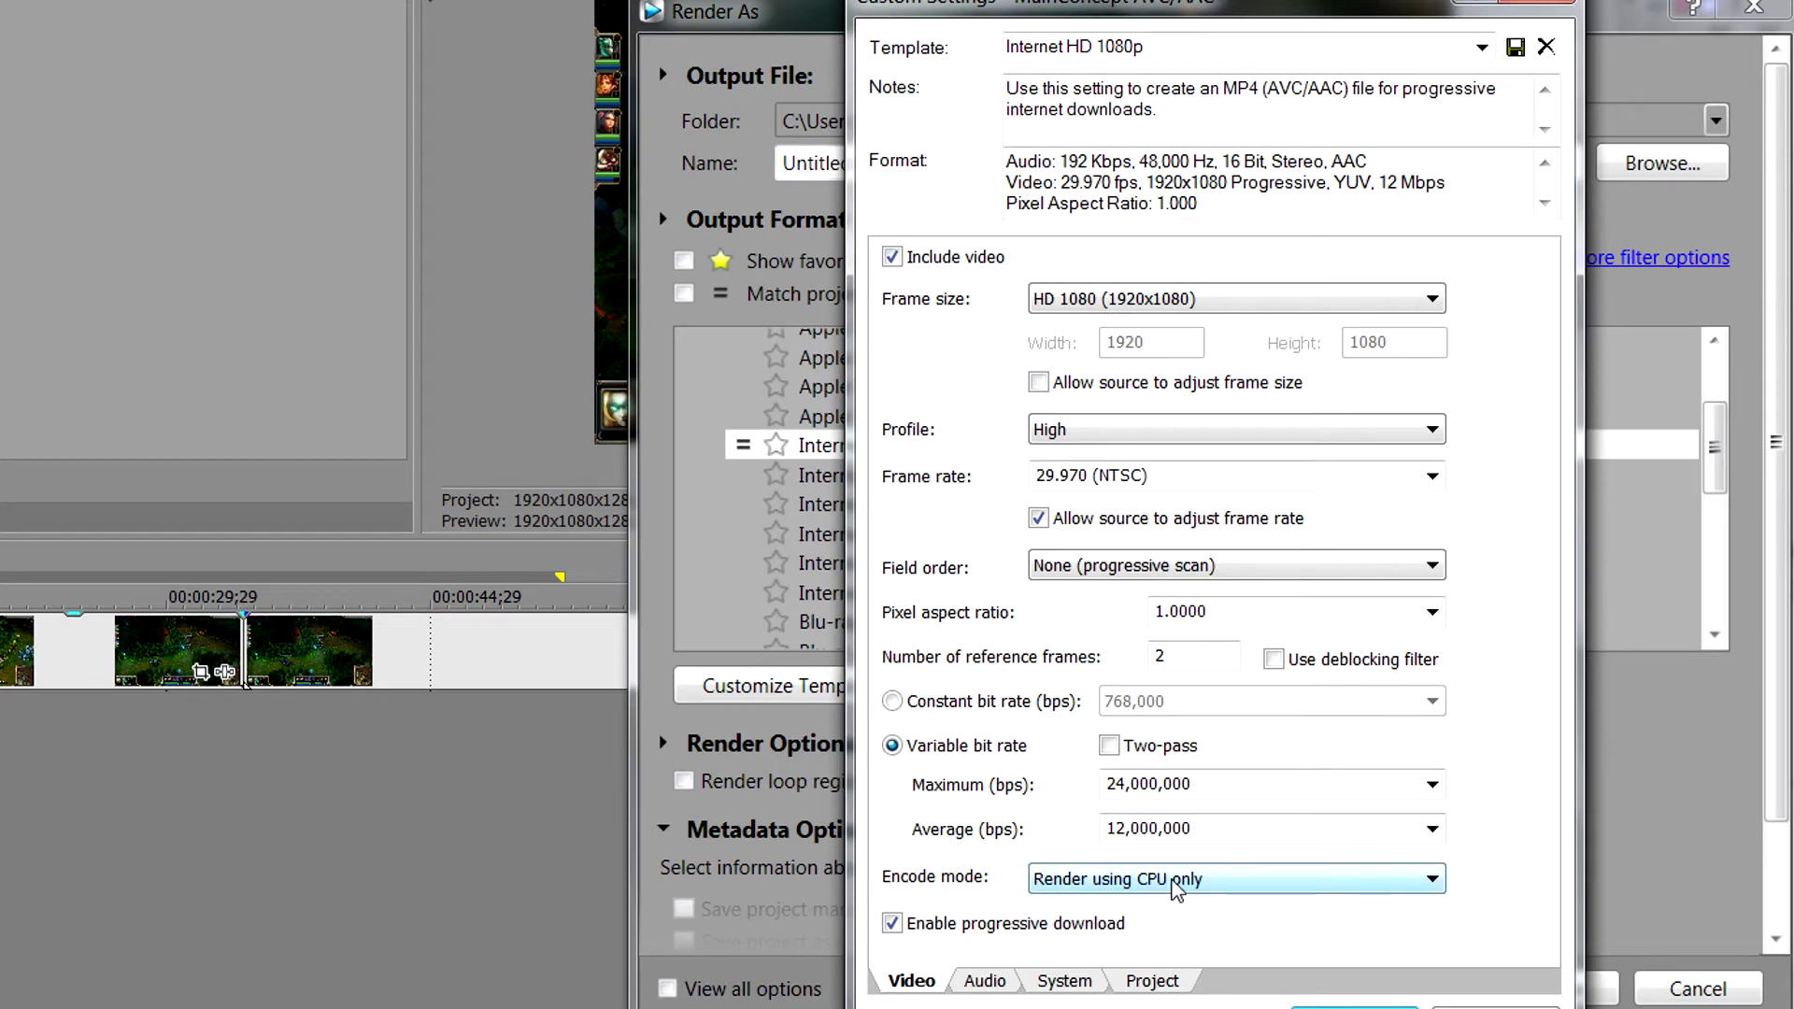
Set the template's encode mode to Render using OpenCL if available.
click(1174, 882)
click(1174, 882)
click(1173, 882)
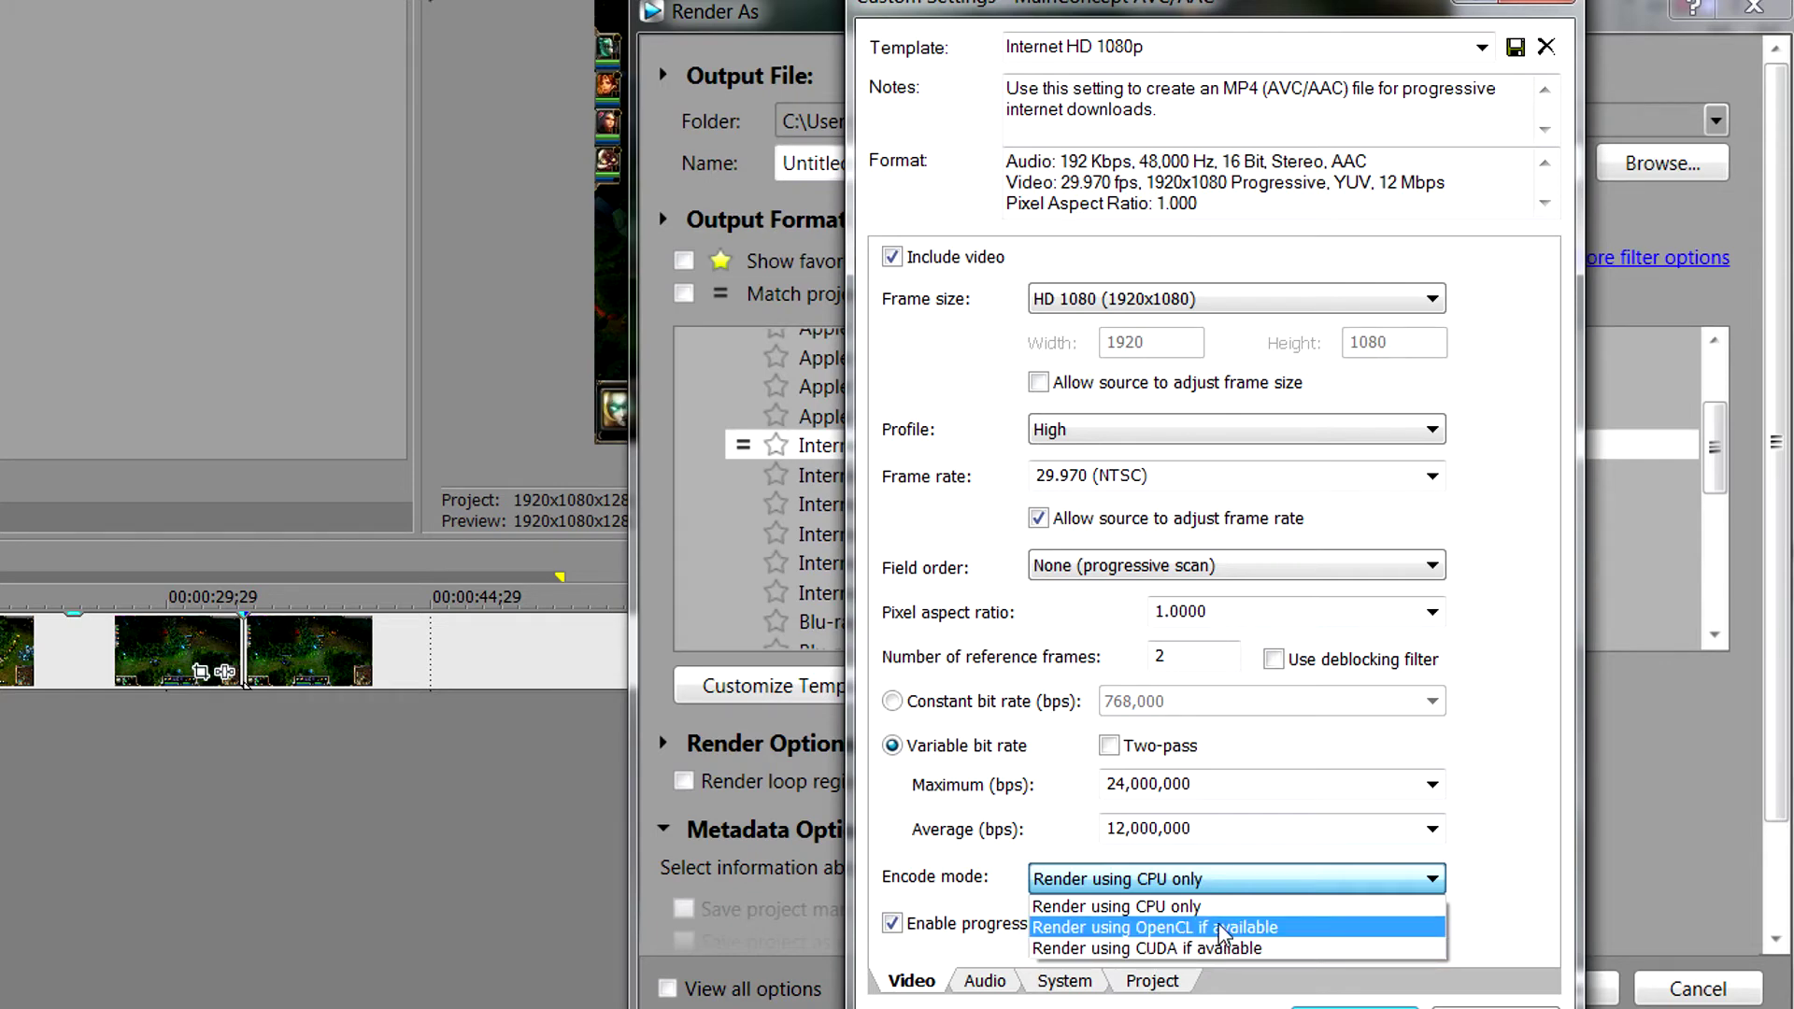
click(1107, 929)
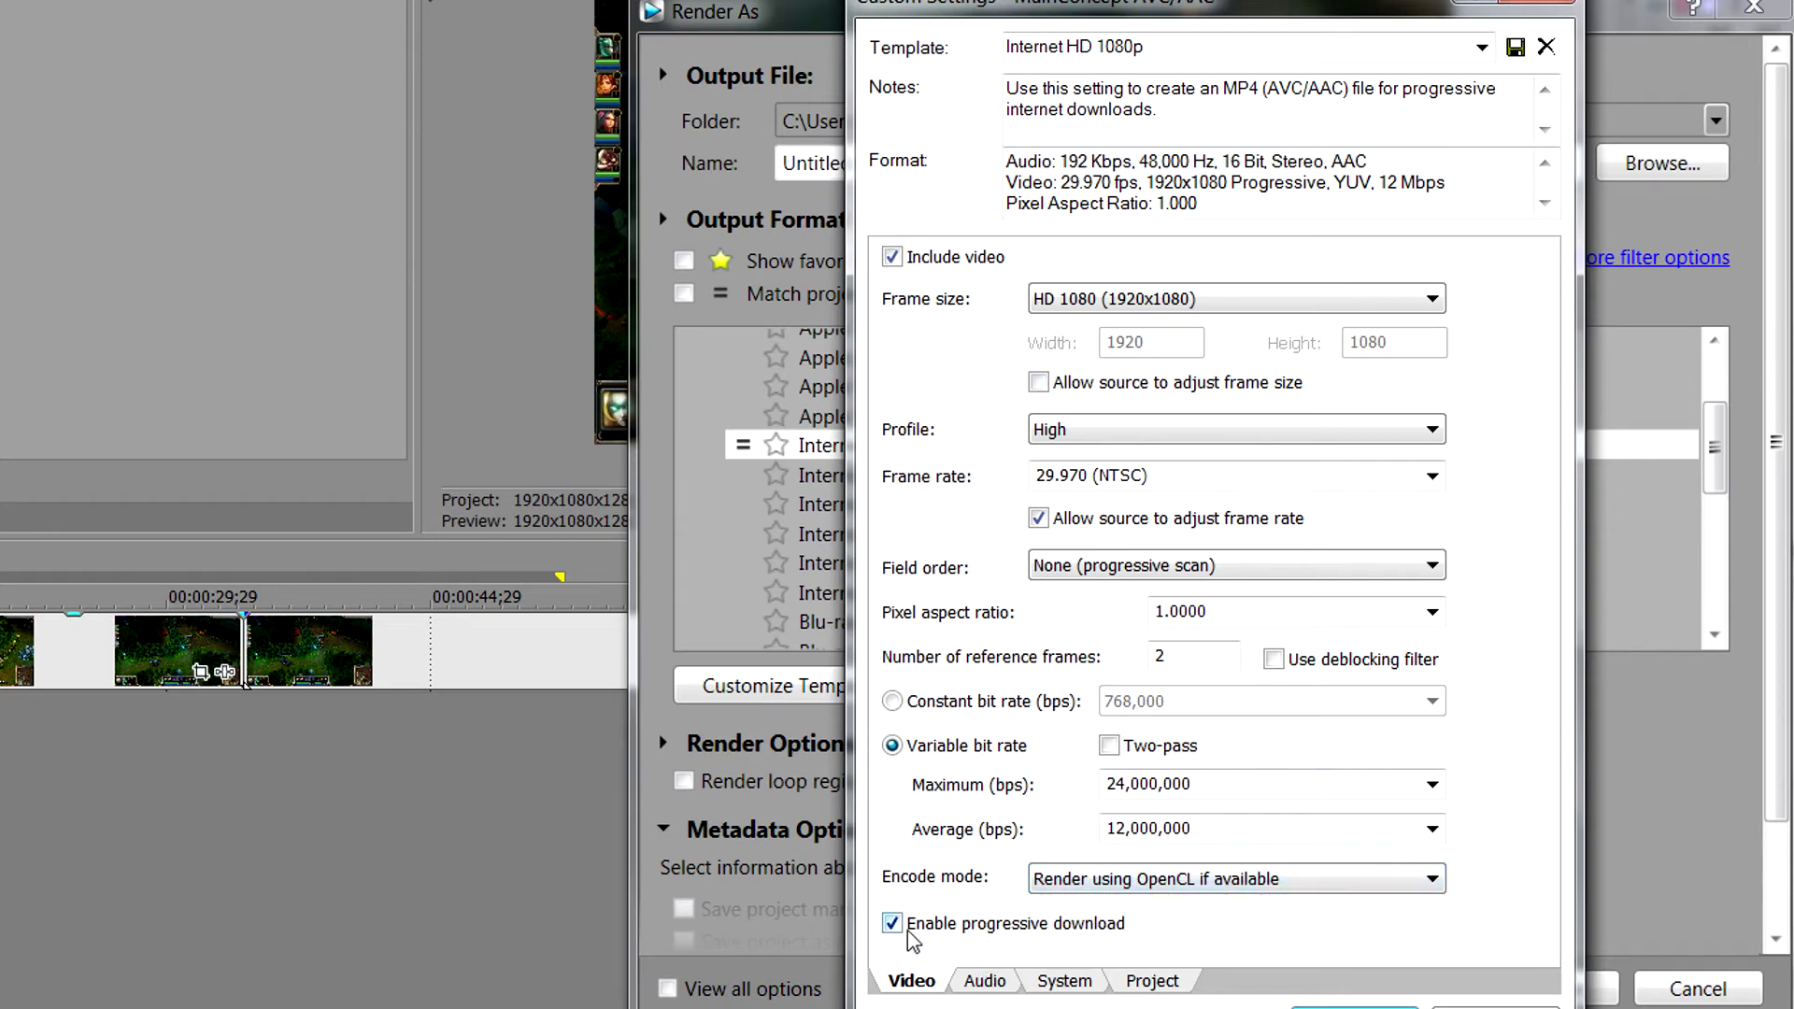
Review the template's audio, system and project settings, and accept the custom settings.
click(990, 981)
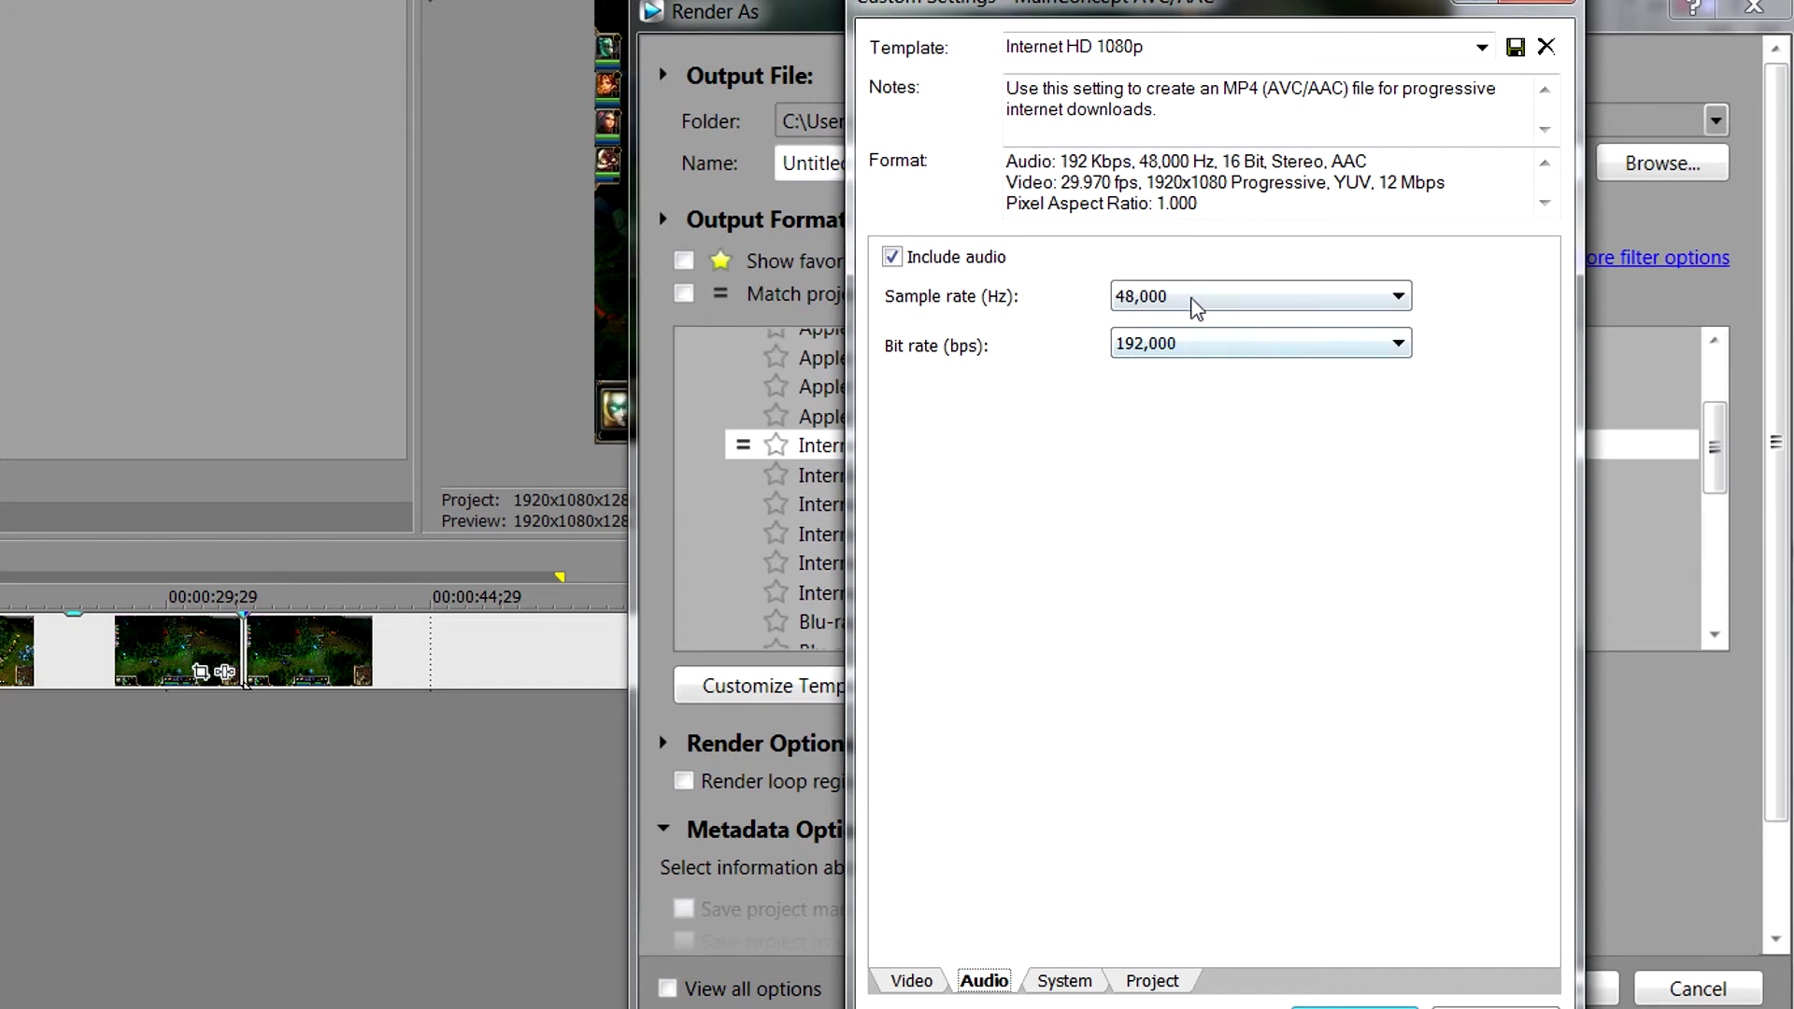
click(1074, 981)
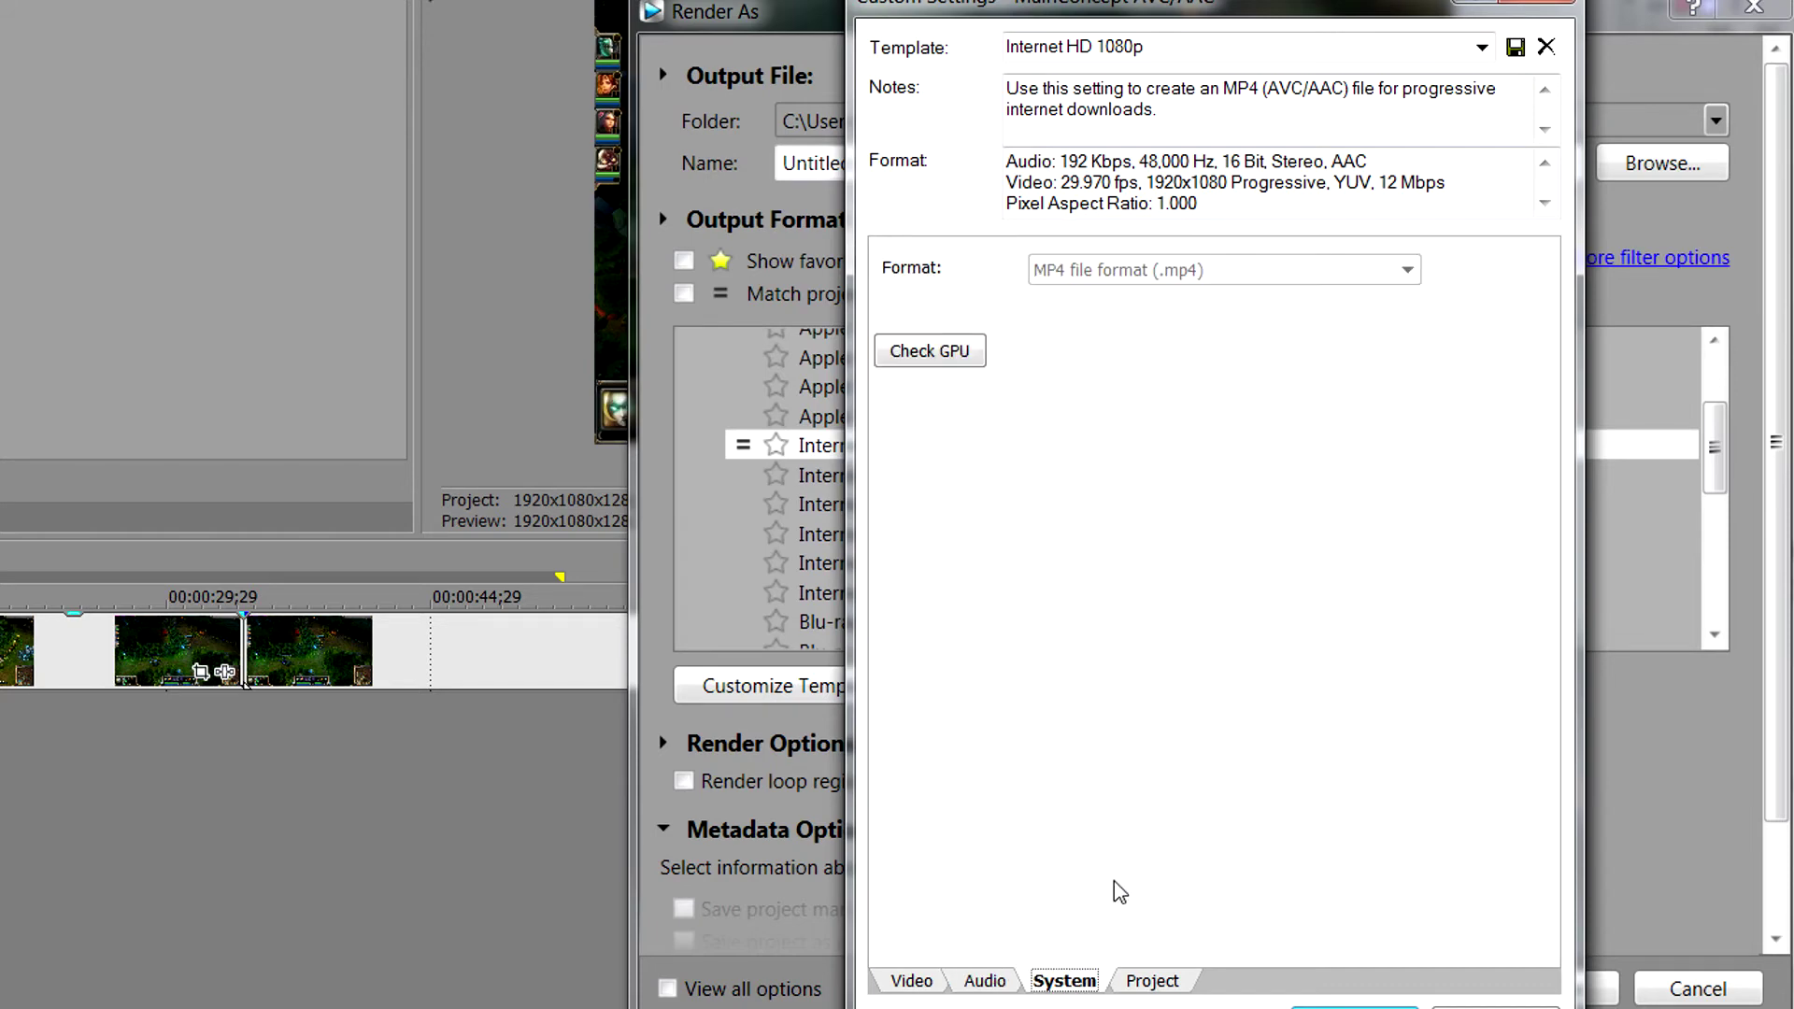
click(1142, 980)
click(1354, 1008)
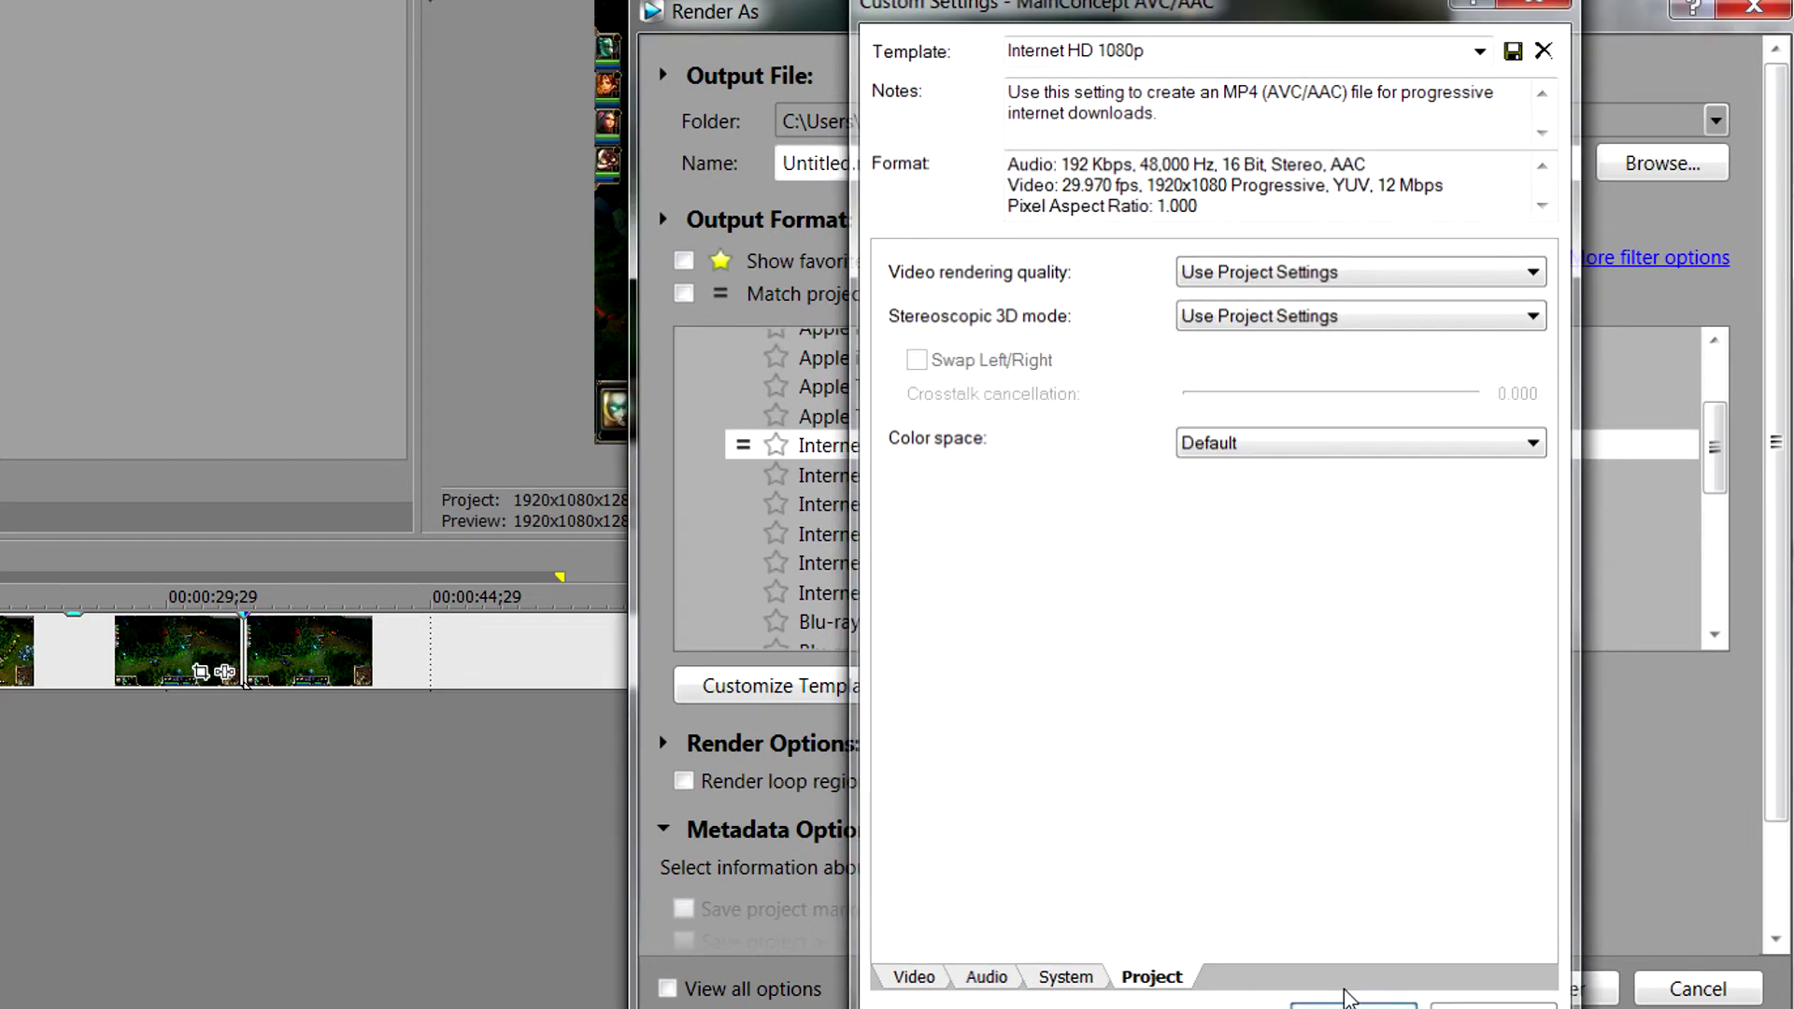
Select the Internet HD 720p template, inspect its custom settings, and close them without making changes.
scroll(967, 439, up, 1)
scroll(972, 484, down, 2)
click(934, 504)
click(882, 691)
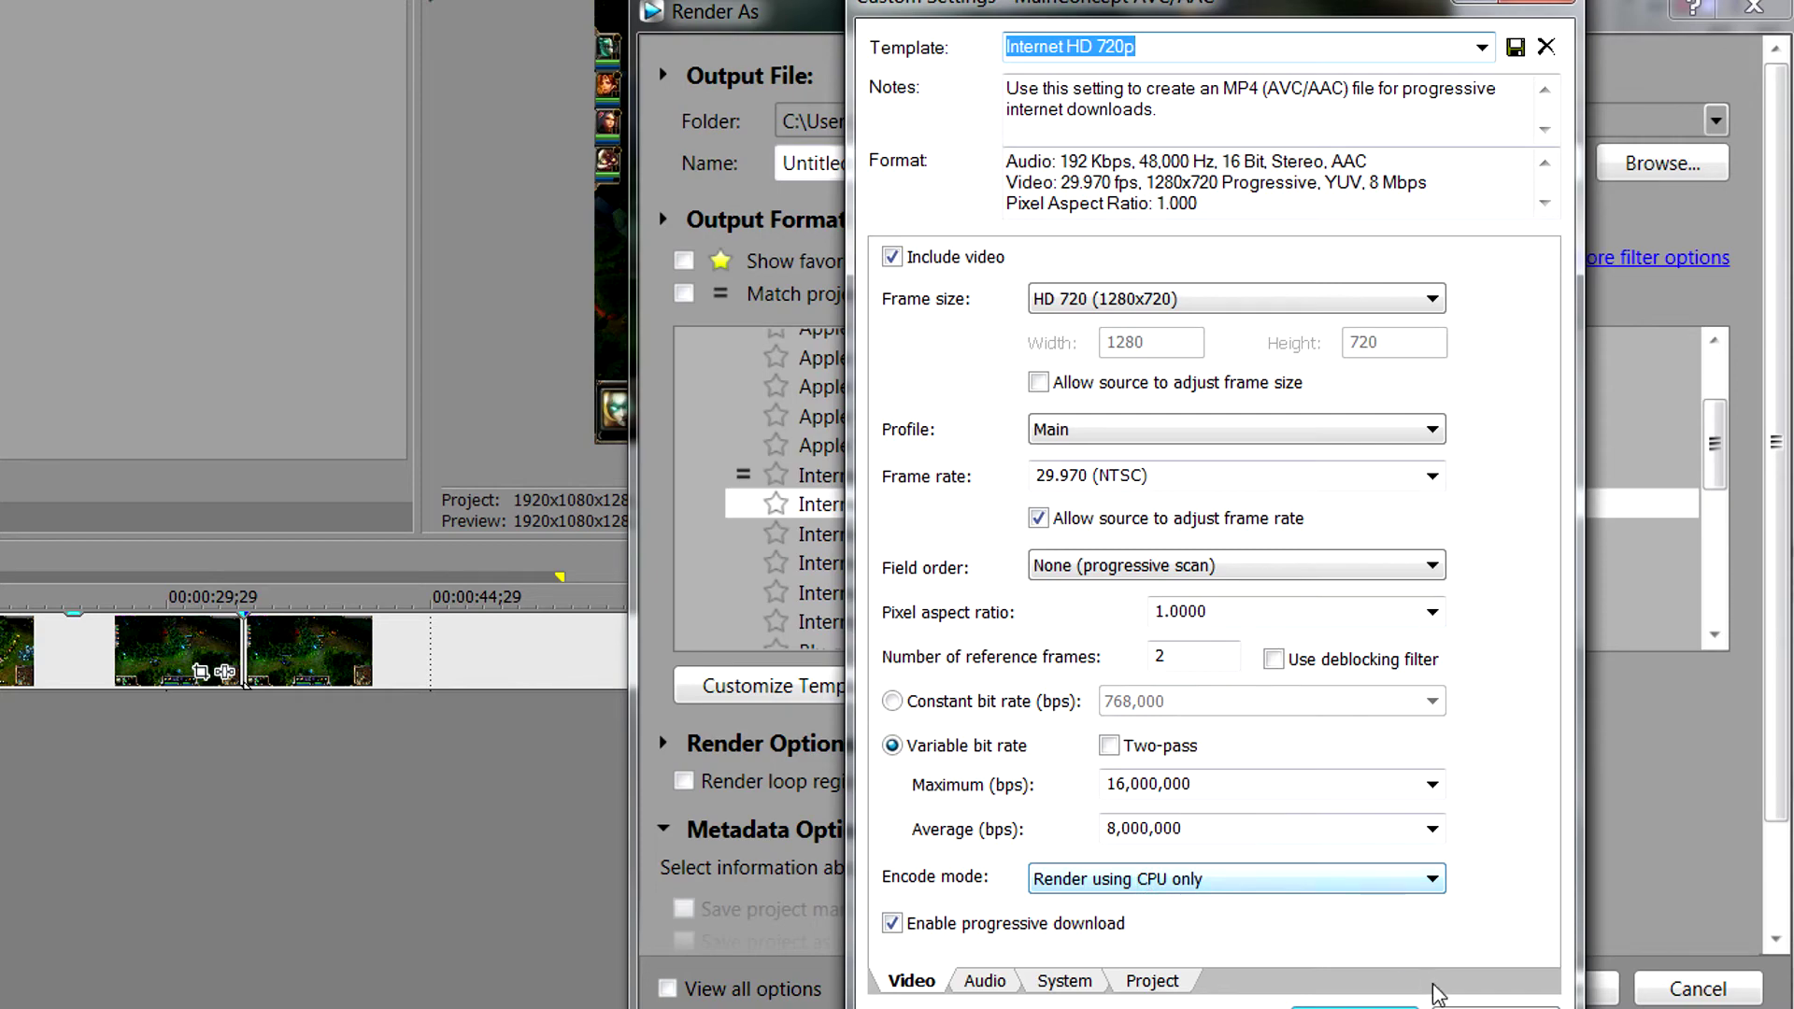
click(1392, 1004)
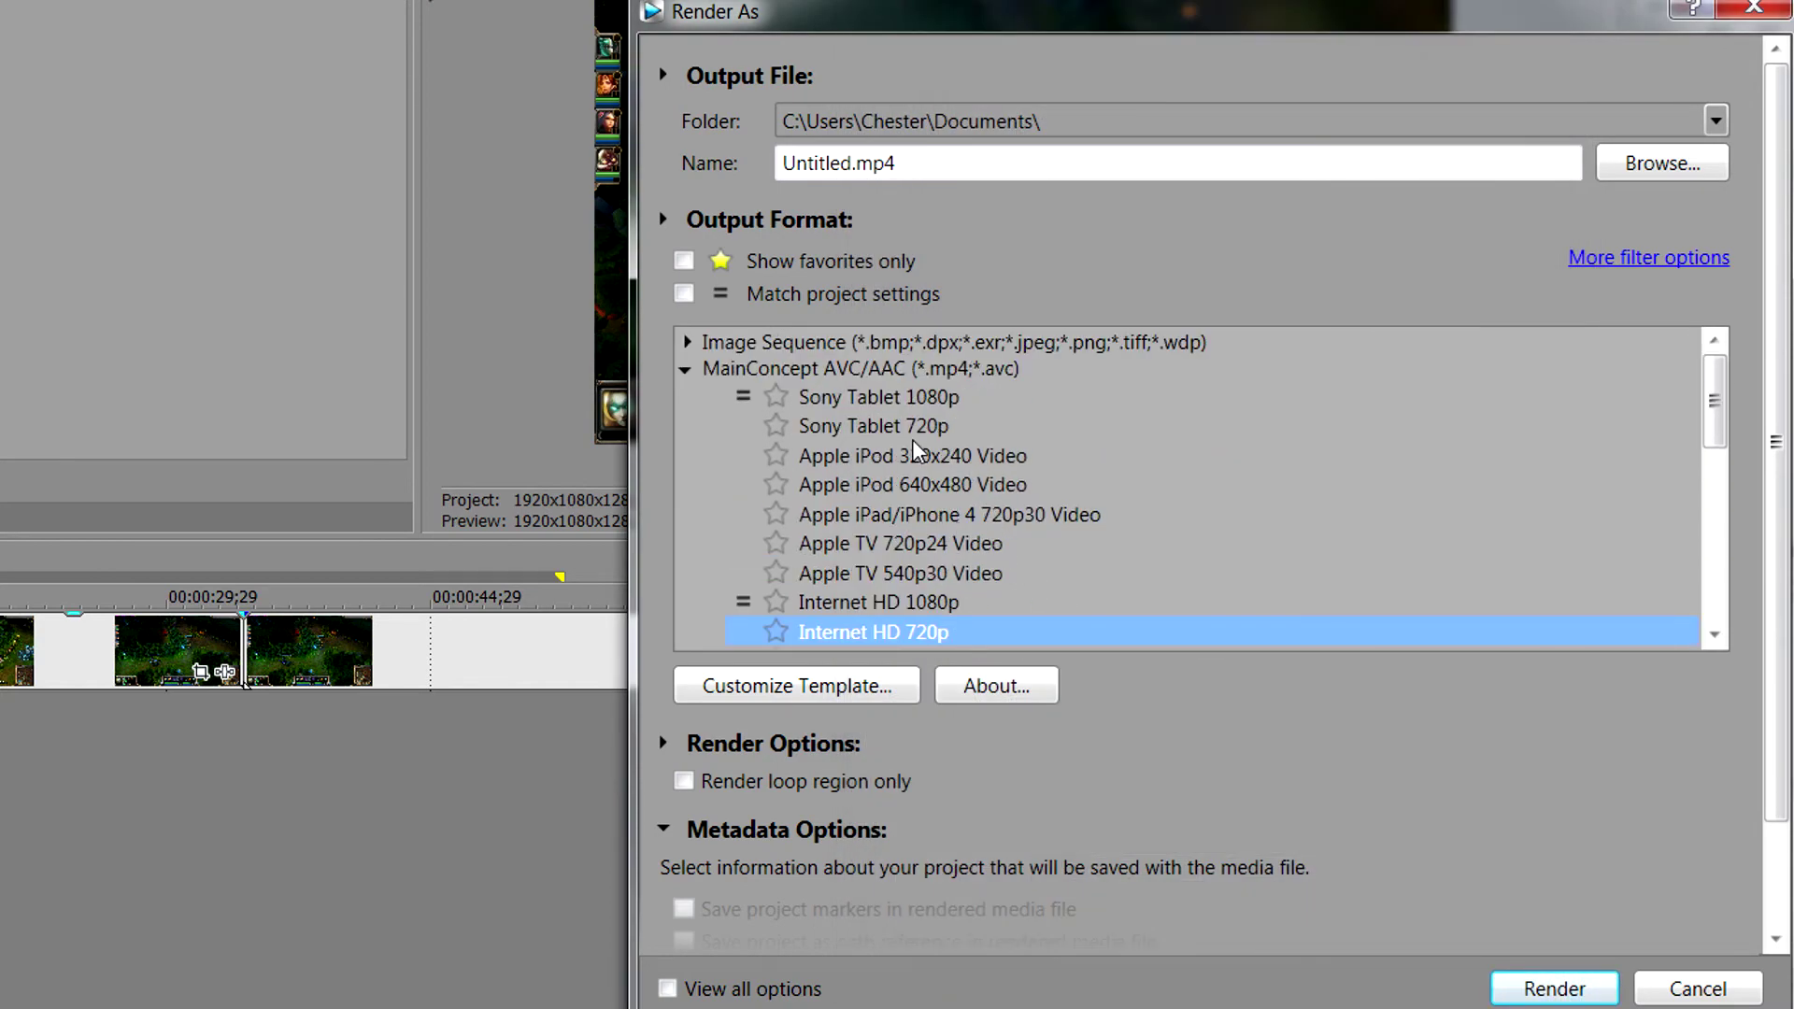
Customize the Internet HD 1080p template with the encode mode Render using OpenCL if available, and accept it.
scroll(951, 565, down, 2)
click(953, 450)
click(900, 682)
click(1238, 878)
click(1140, 934)
key(Return)
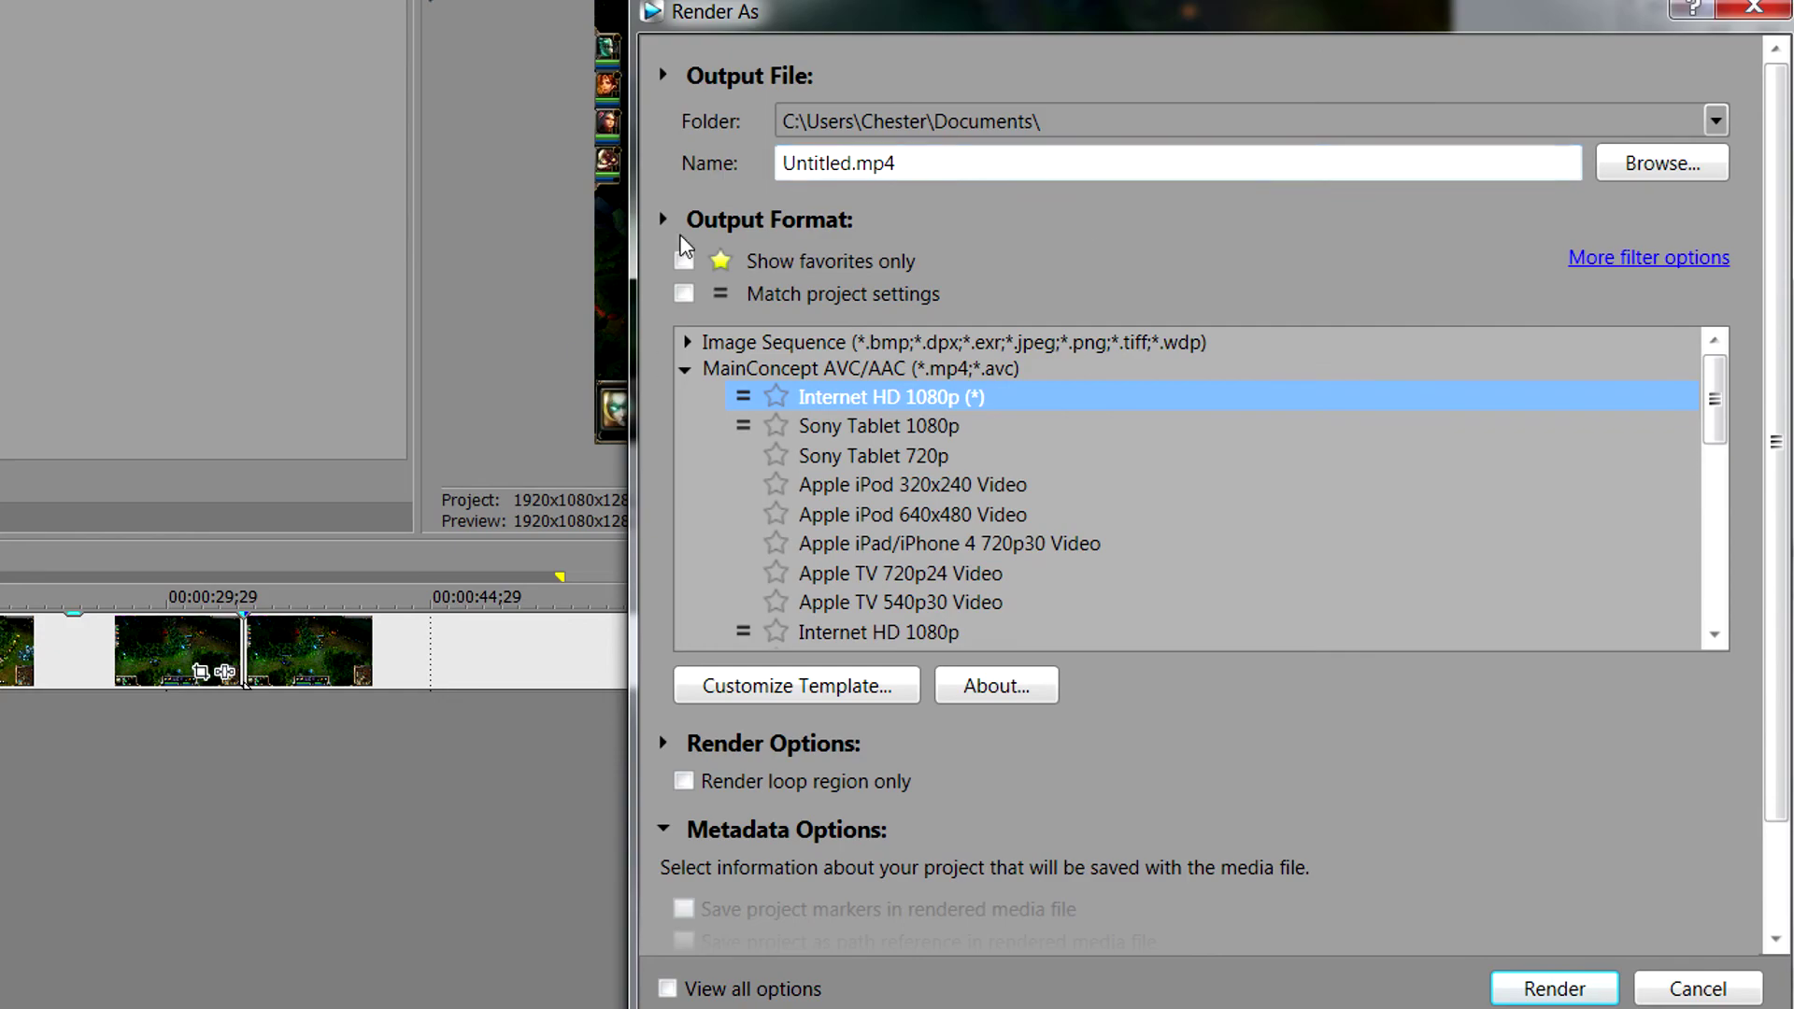
Check the remaining render options and start rendering Untitled.mp4 with the customized Internet HD 1080p template.
scroll(1224, 762, down, 2)
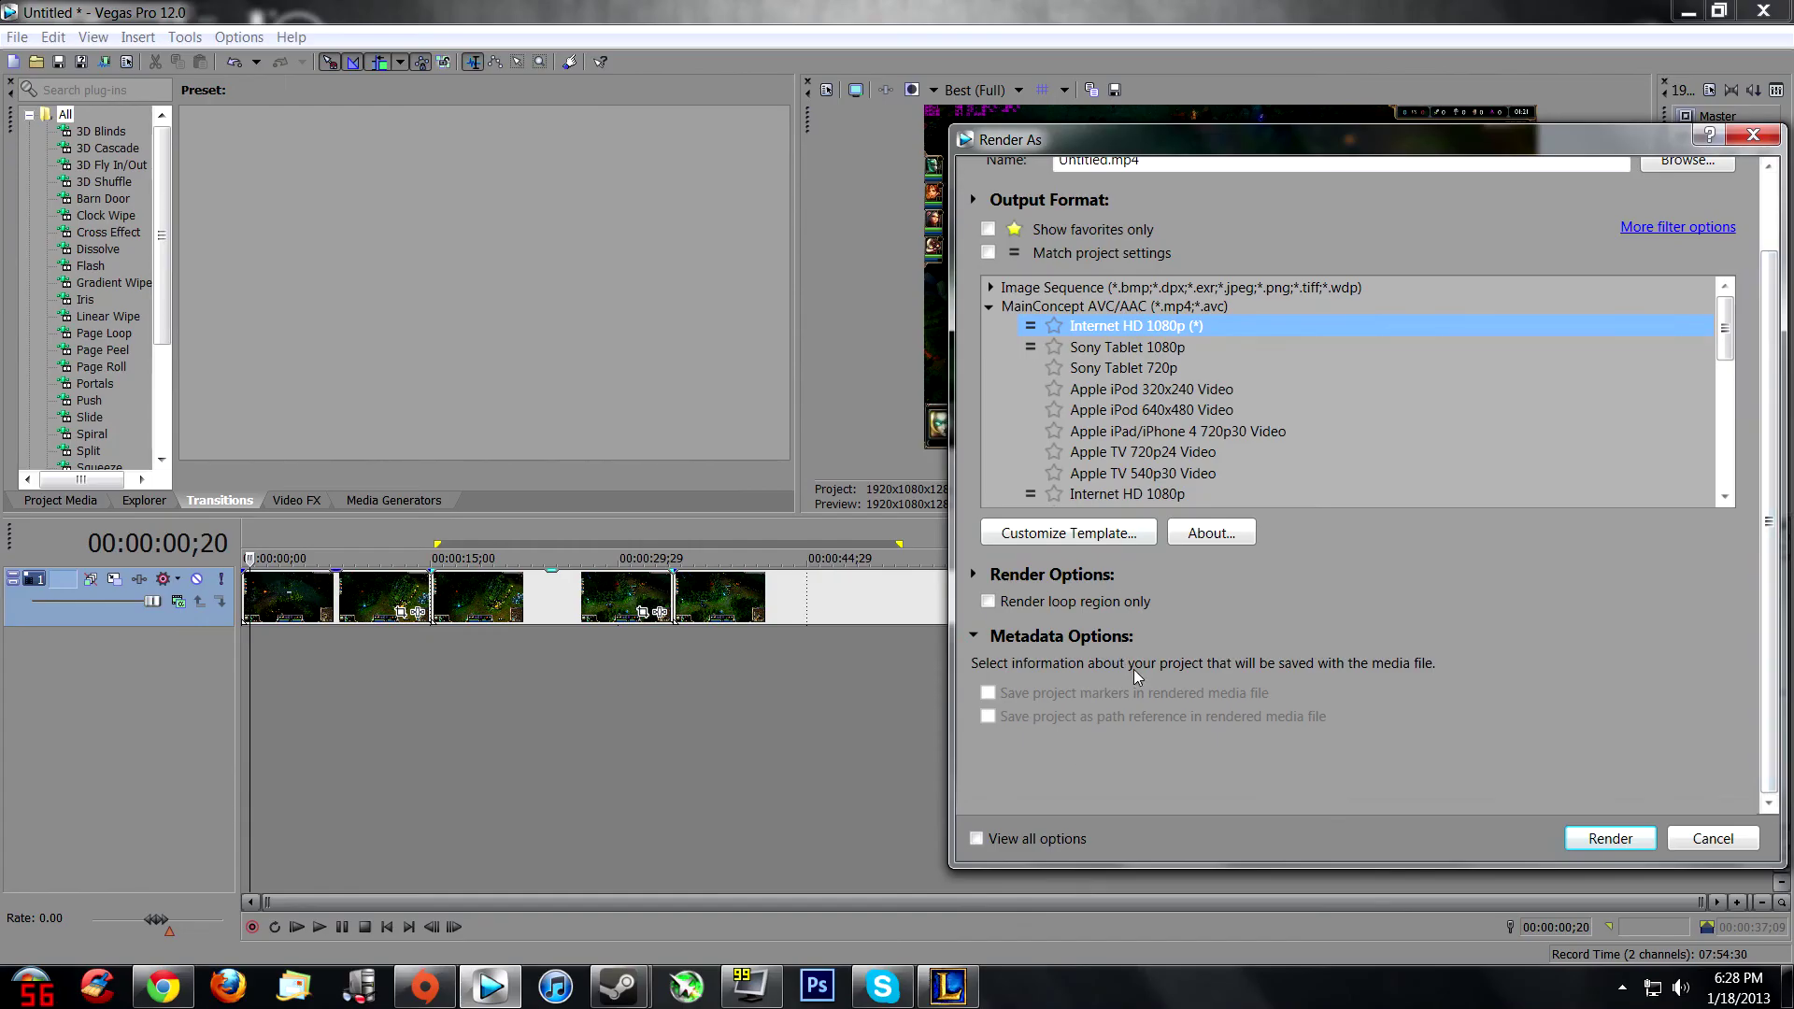
scroll(1752, 519, up, 2)
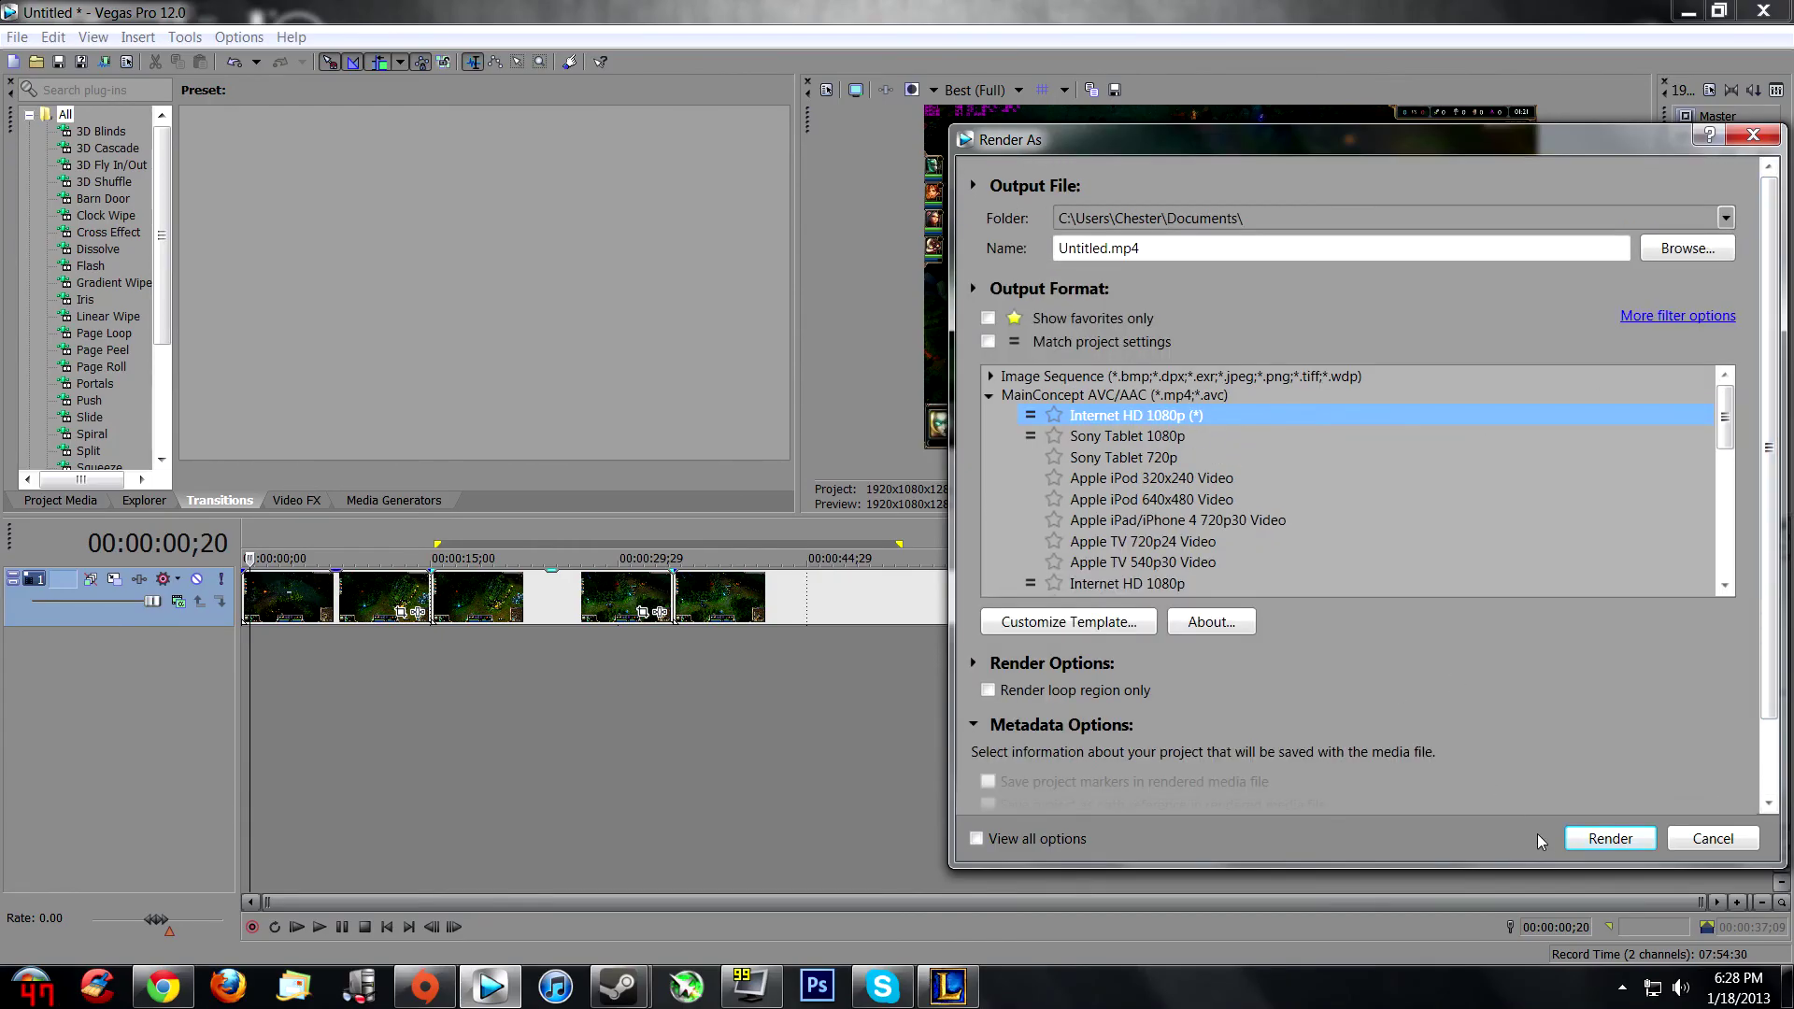
click(1598, 839)
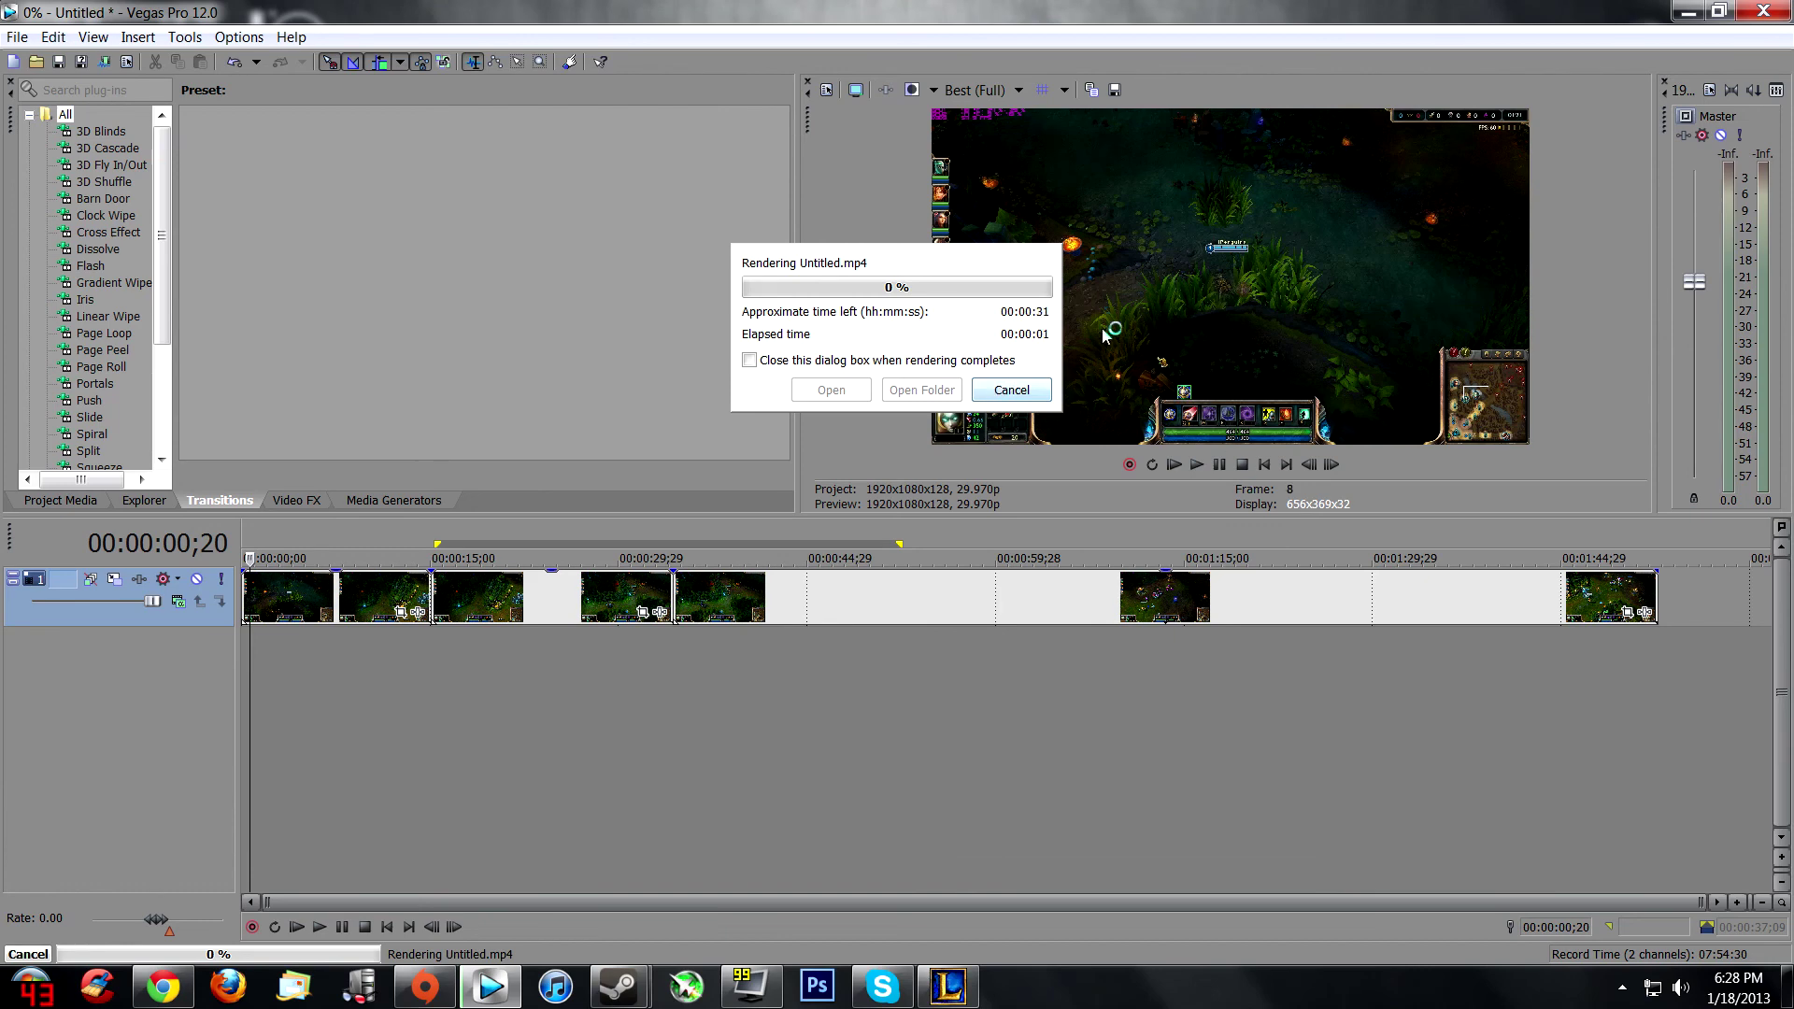